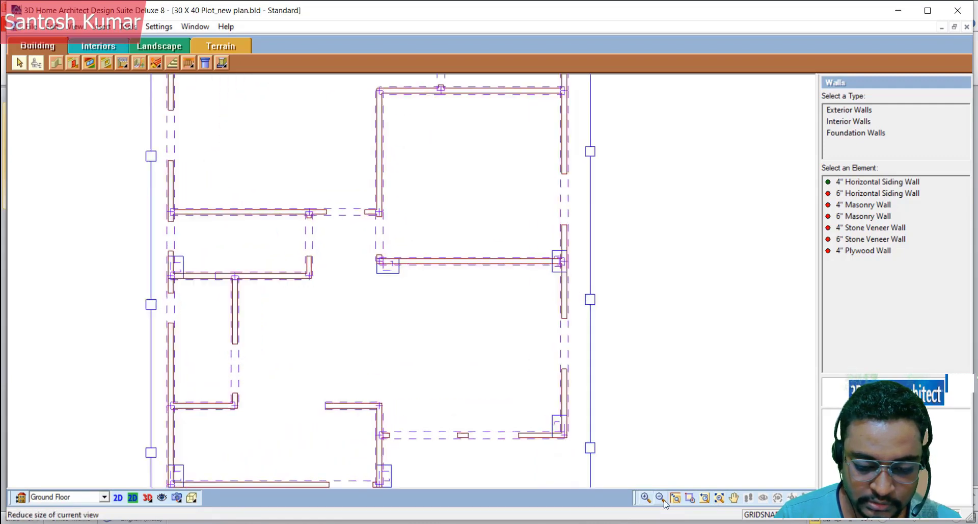
Zoom out to the whole ground floor plan, adjust the zoom in real time, and enlarge the front wall area
left_click(661, 498)
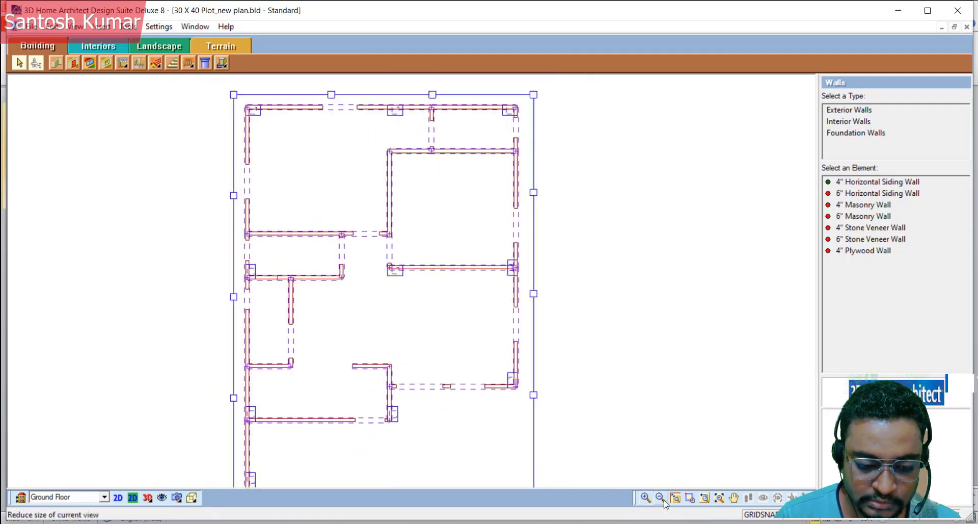
left_click(661, 498)
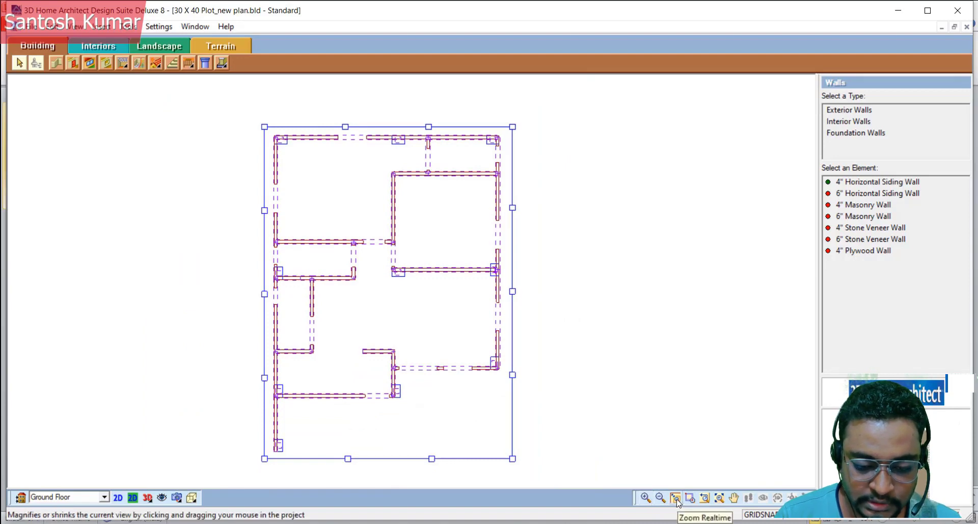
left_click_drag(419, 330, 456, 313)
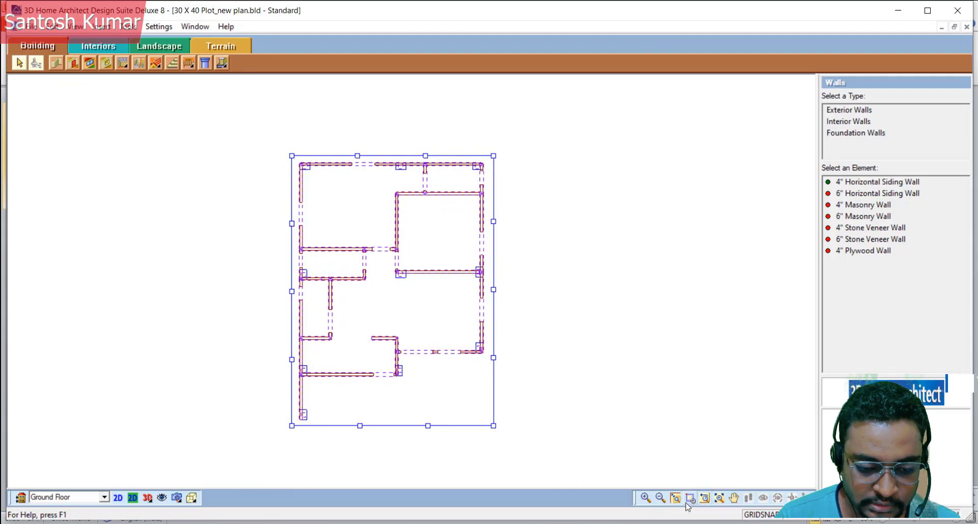
left_click_drag(401, 312, 530, 447)
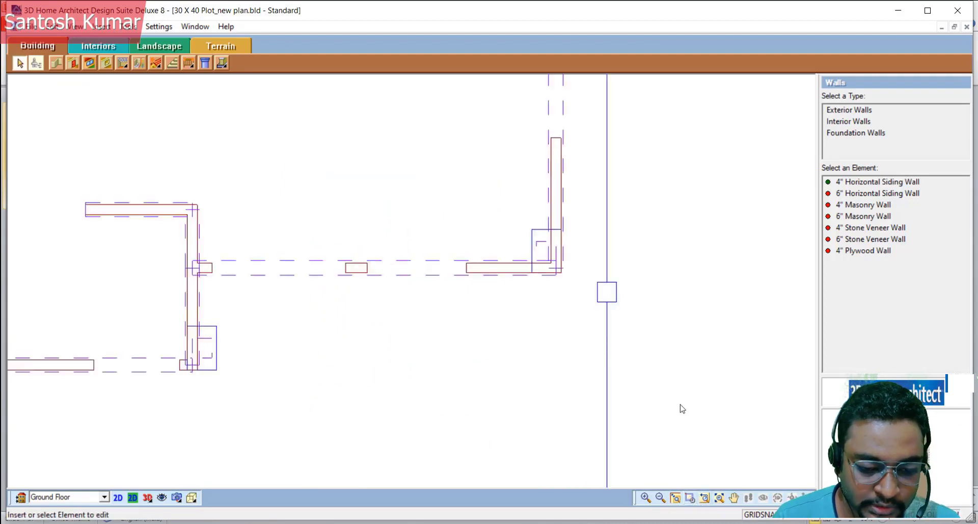
Fit the ground floor plan in view, widen the view to include the surrounding terrain, and pan the drawing
left_click(706, 498)
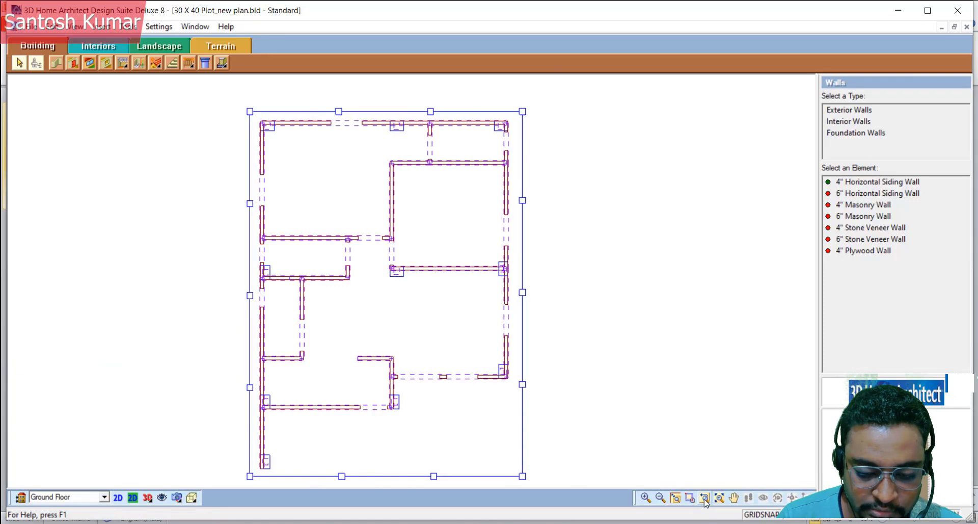
left_click(724, 501)
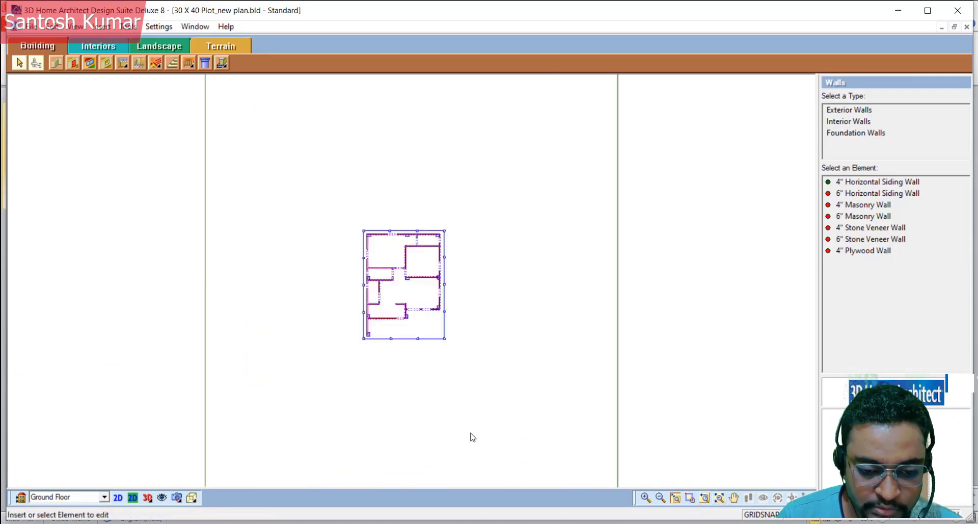
left_click(734, 499)
mouse_move(485, 289)
left_mouse_down()
mouse_move(518, 309)
mouse_move(448, 332)
mouse_move(563, 301)
mouse_move(480, 282)
mouse_move(486, 287)
left_mouse_up()
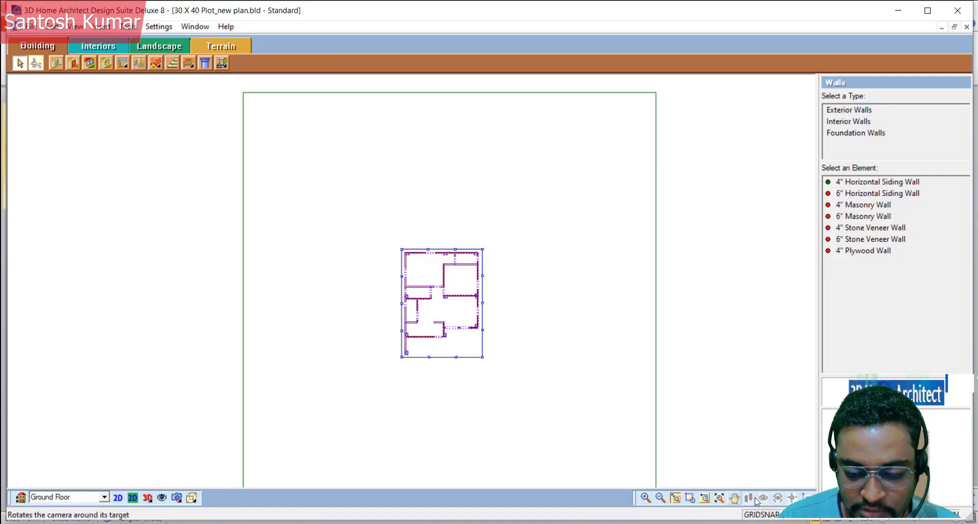
Show the house through Camera1 and walk the camera closer to the boundary wall
left_click(147, 498)
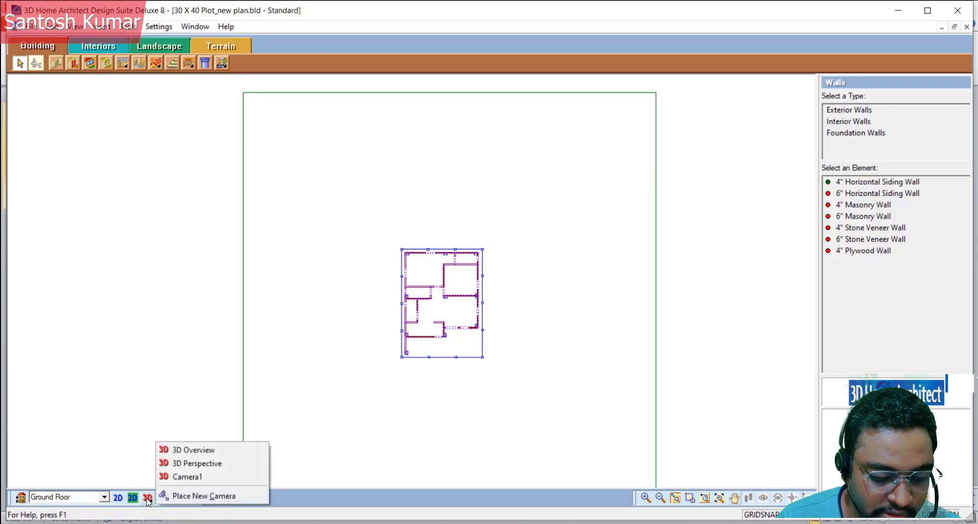
left_click(188, 476)
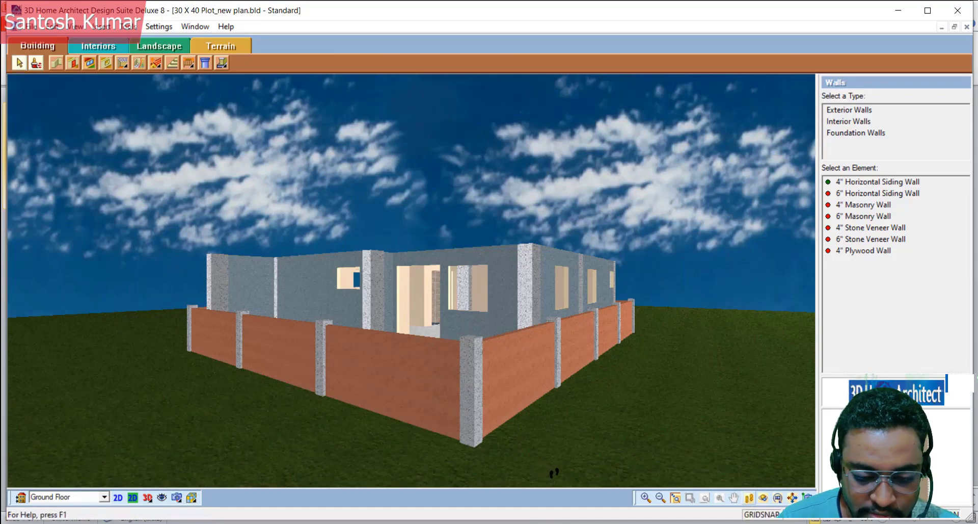
left_click_drag(554, 473, 787, 521)
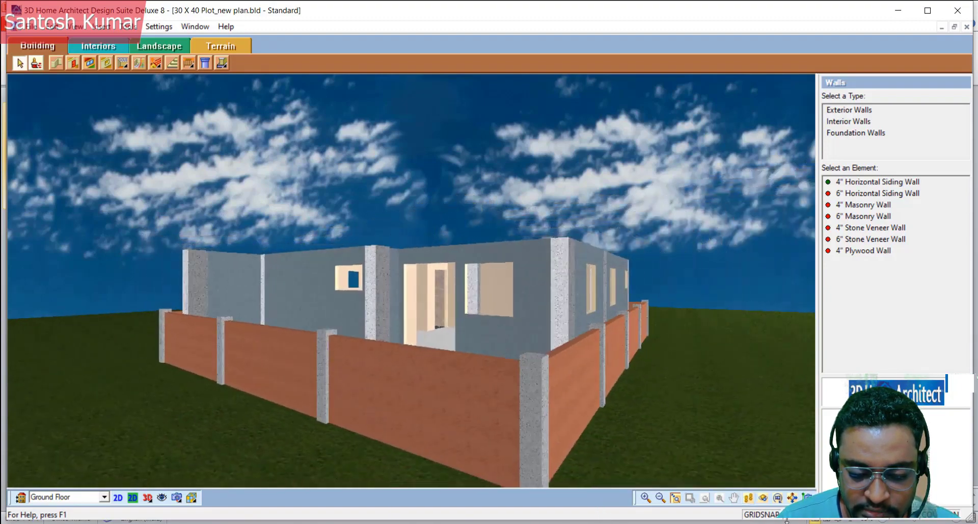
Rotate the camera around the house to view it from above and several sides, and reset the camera
left_click(763, 498)
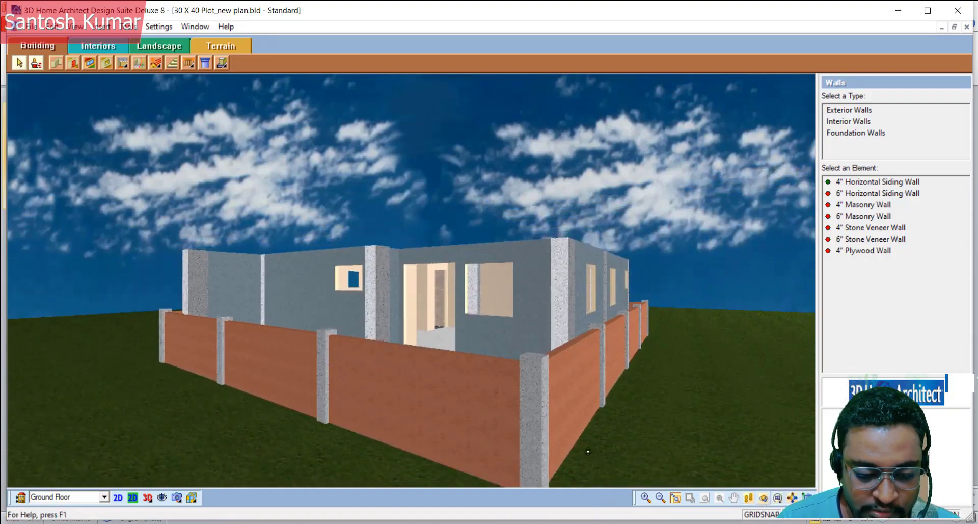
left_click_drag(604, 451, 240, 248)
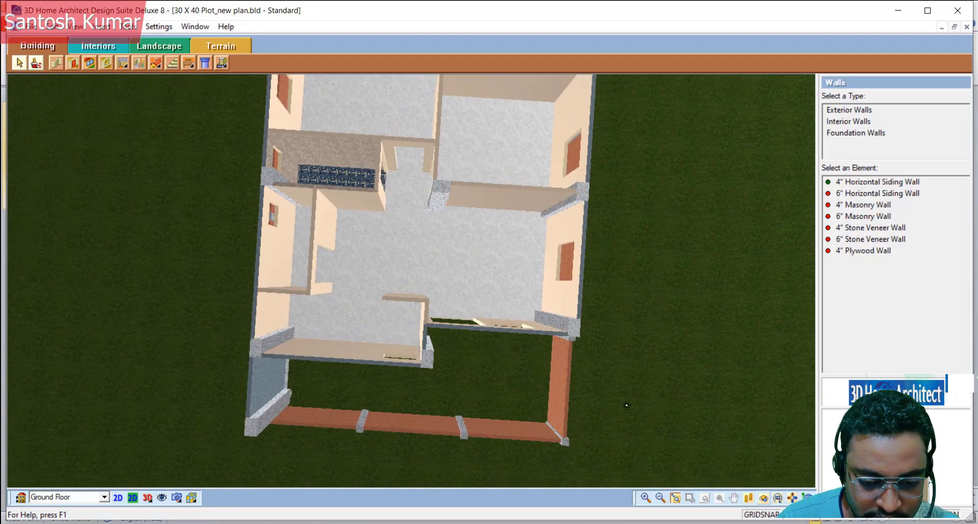
left_click_drag(626, 405, 555, 502)
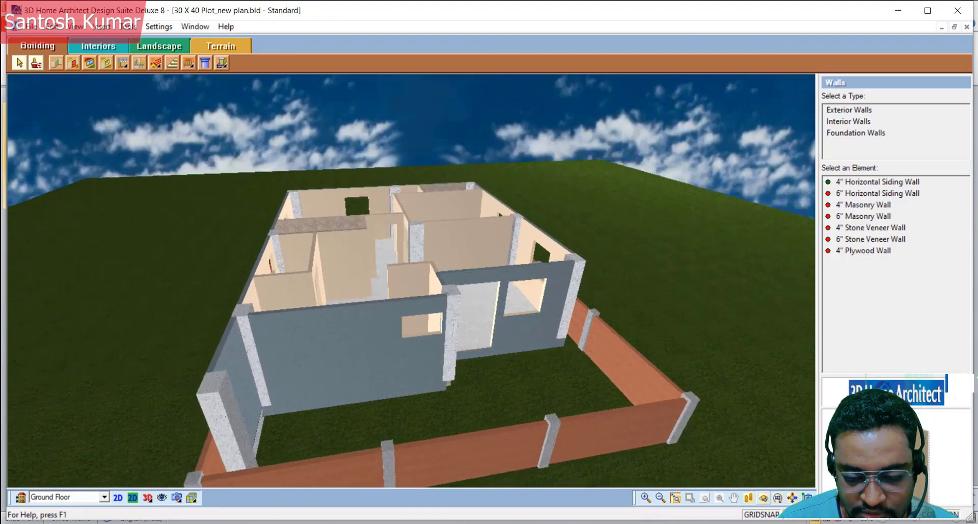
left_click_drag(406, 281, 415, 369)
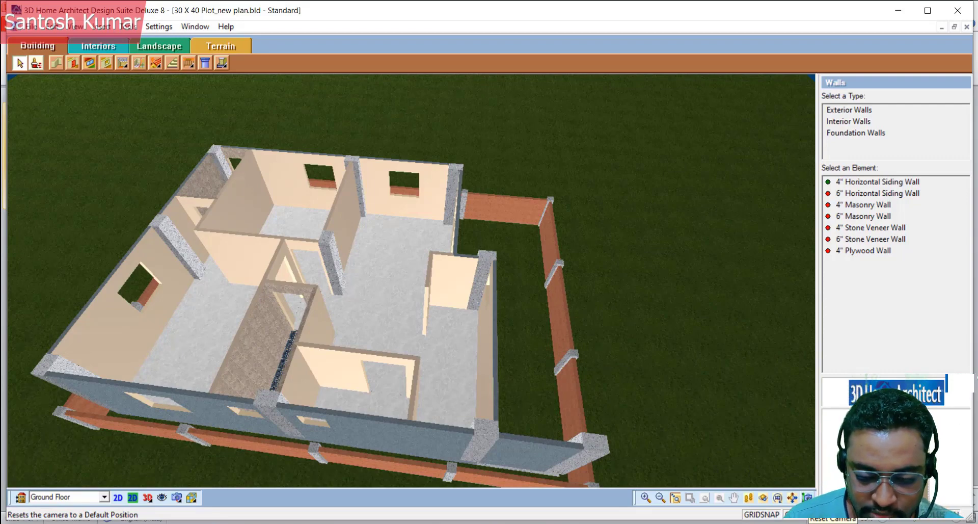
left_click(807, 497)
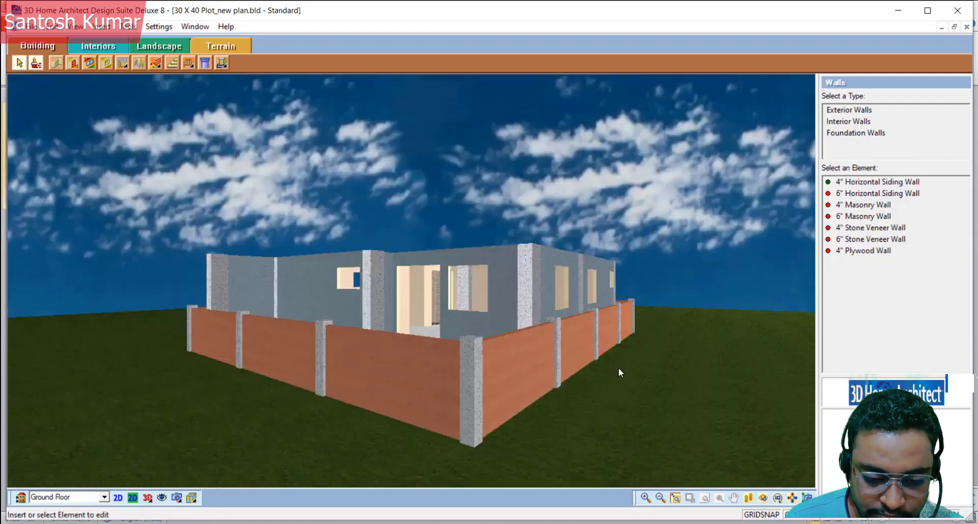
Pan the 3D view sideways and shift the camera to a lower viewpoint of the house and boundary wall
left_click(778, 499)
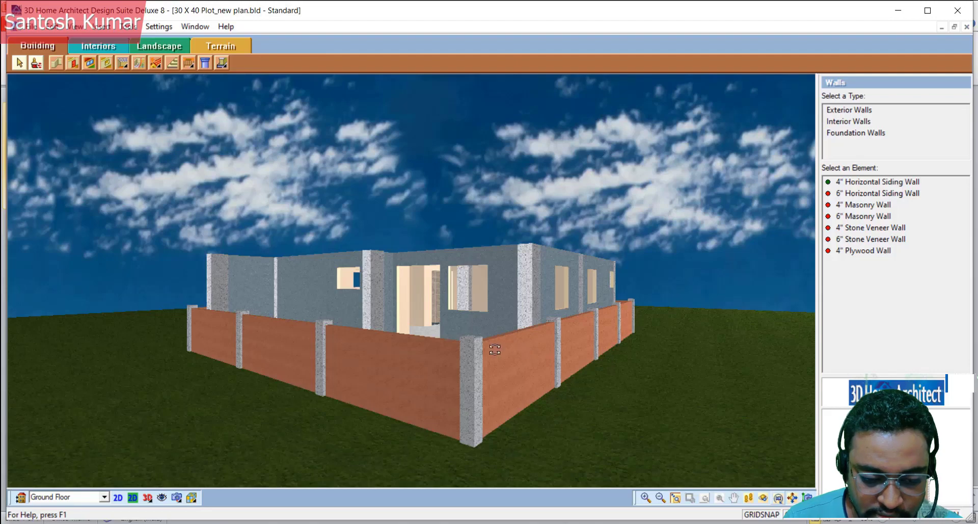
left_click_drag(503, 334, 476, 344)
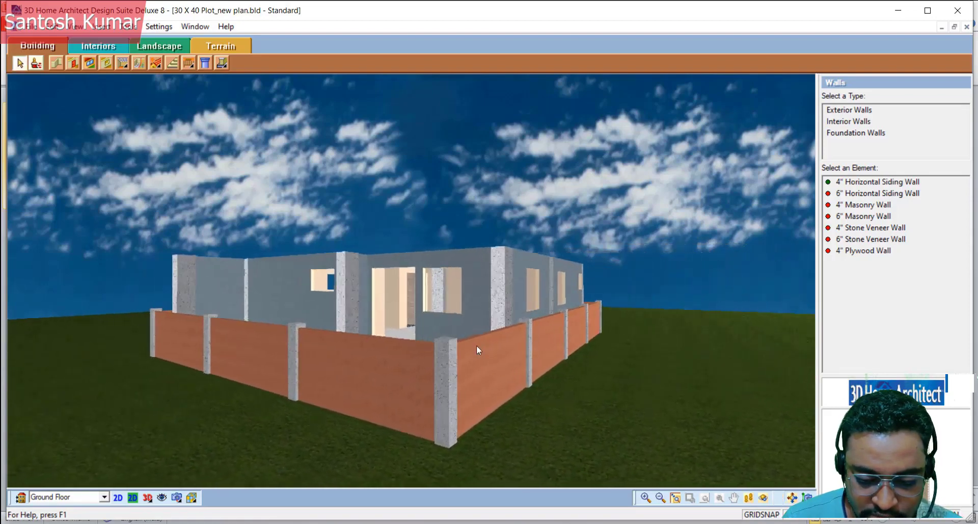
left_click(792, 497)
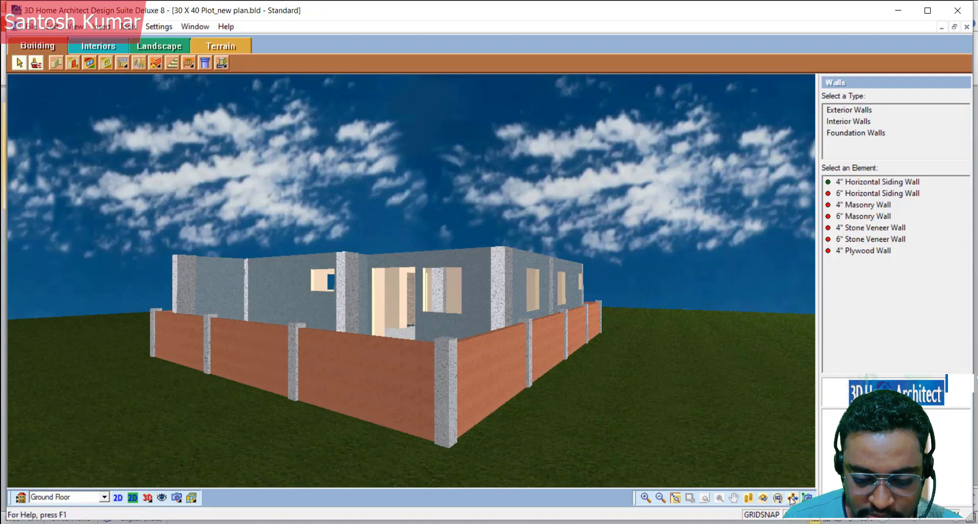
left_click_drag(573, 394, 633, 381)
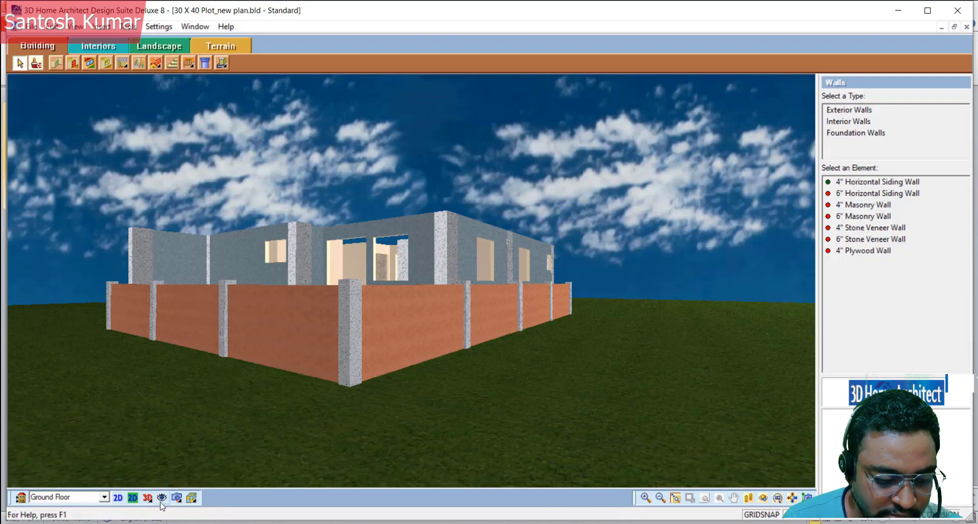
Compare the ground floor in the 2D line plan, the rendered 2D plan and Camera1, and check the available camera options
left_click(119, 499)
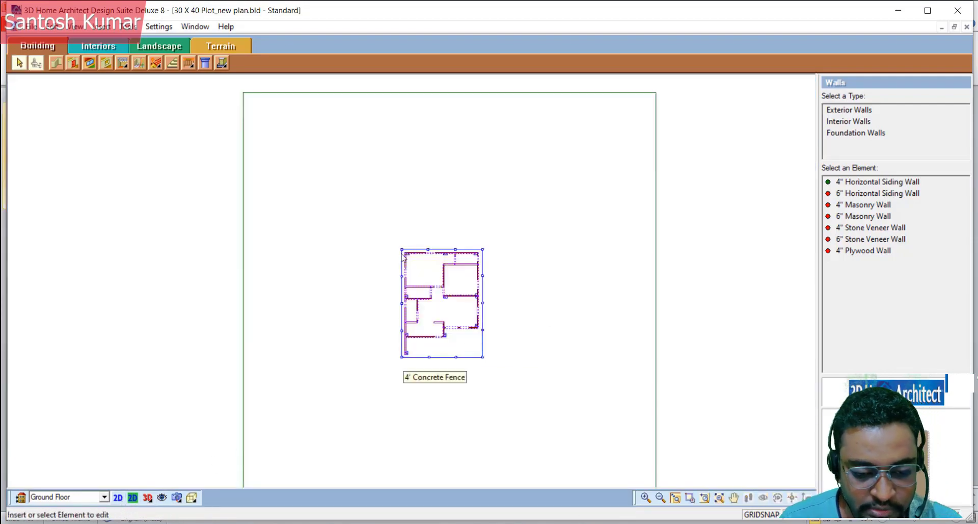
left_click(132, 497)
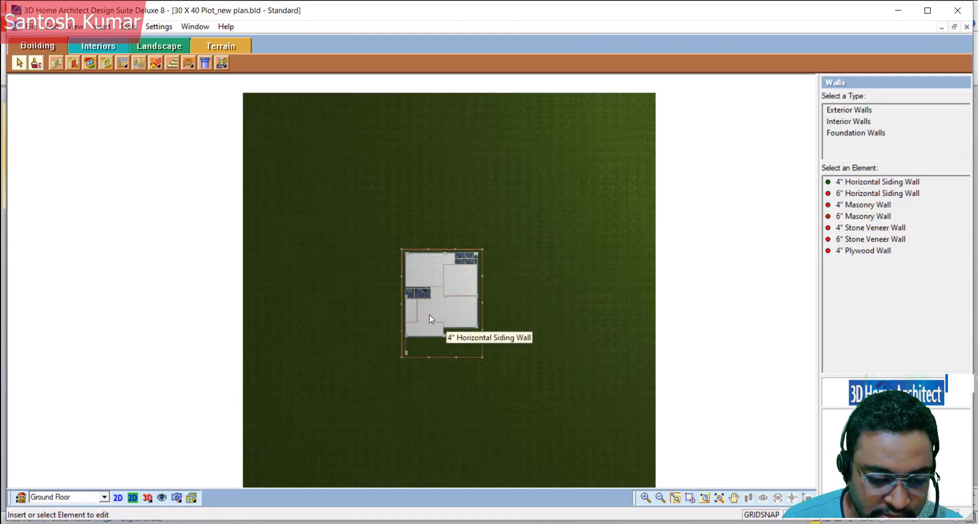
left_click(148, 501)
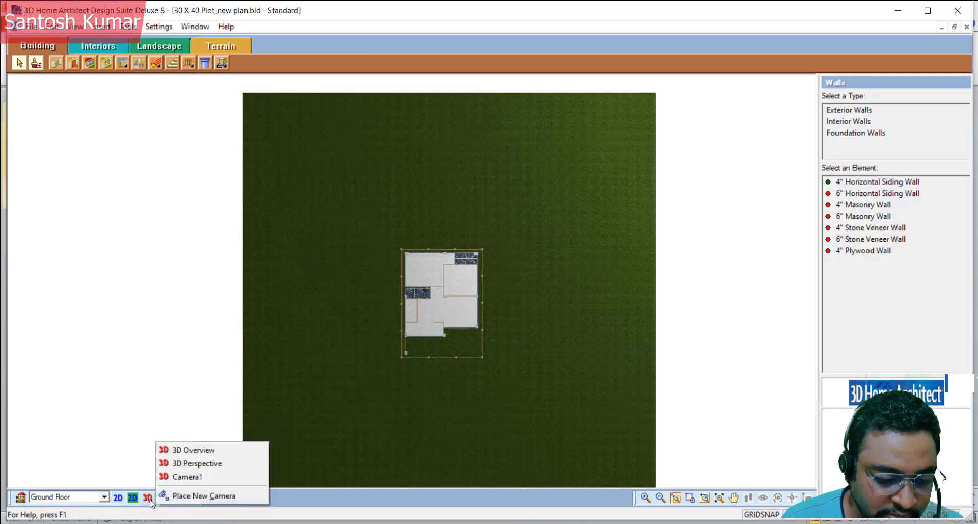
left_click(187, 475)
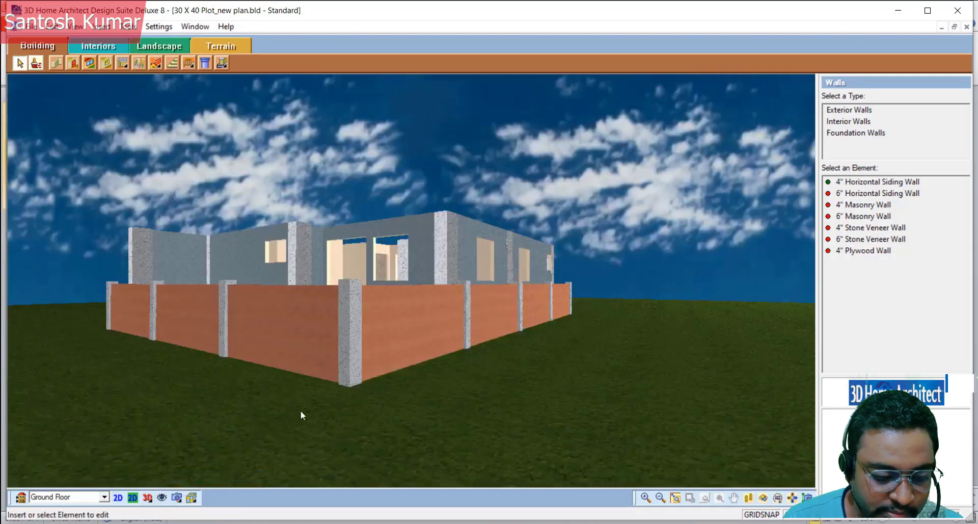
left_click(151, 502)
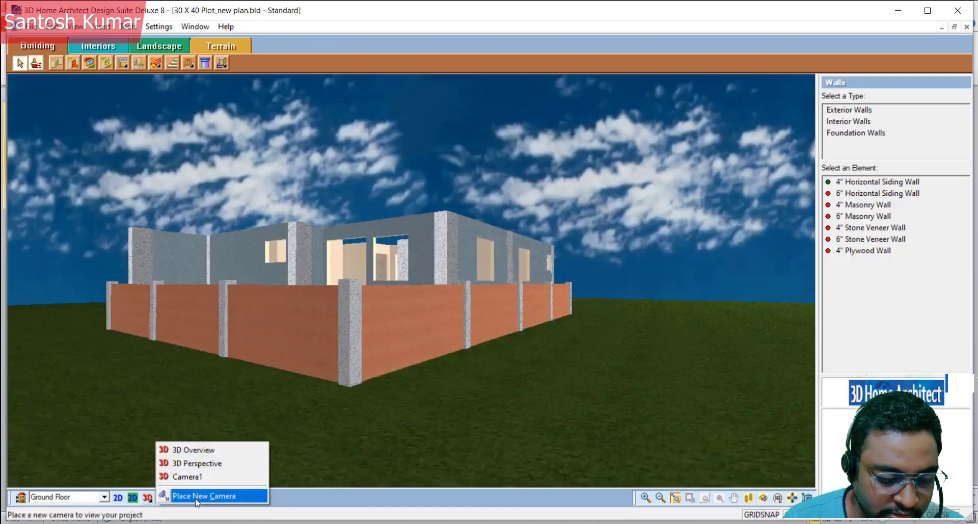
left_click(145, 475)
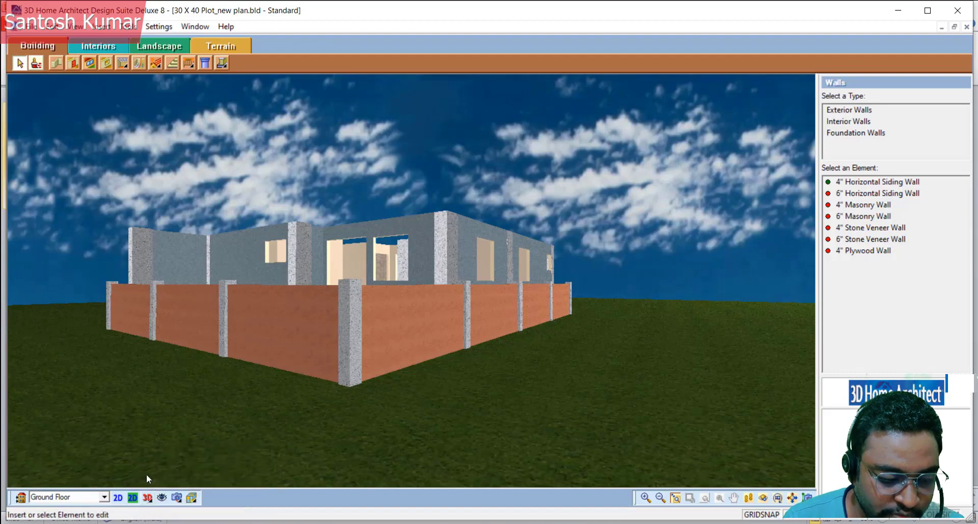
Review the View Filter's display settings for elements on location, elements on terrain and notation, and accept the filter
left_click(162, 499)
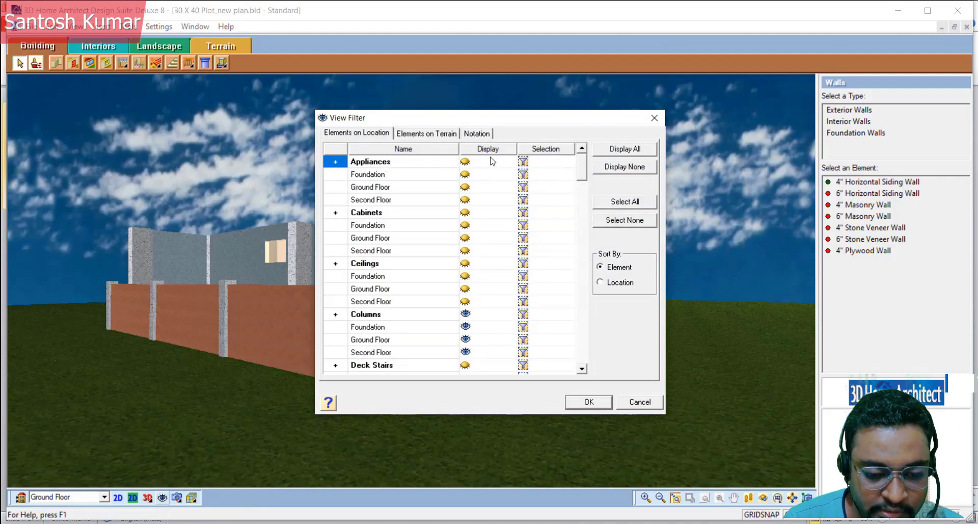
left_click(465, 162)
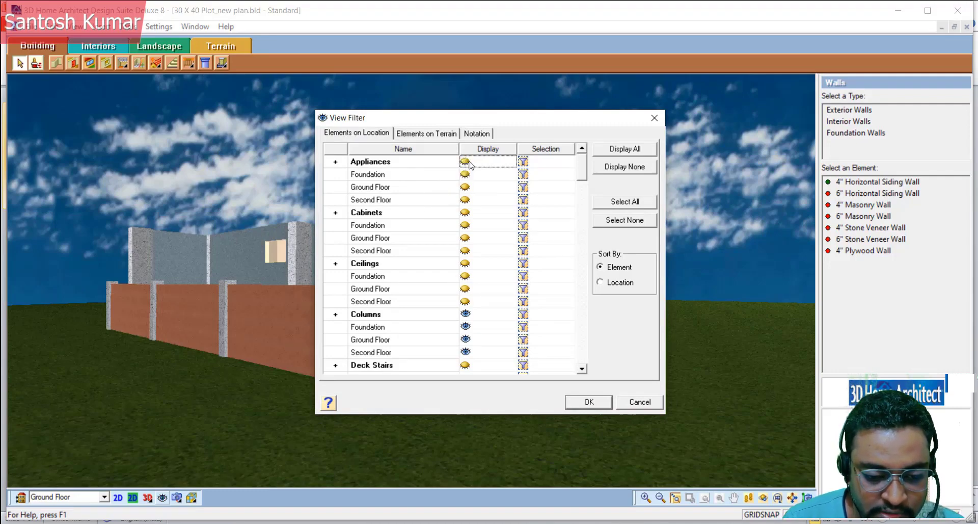
left_click(465, 212)
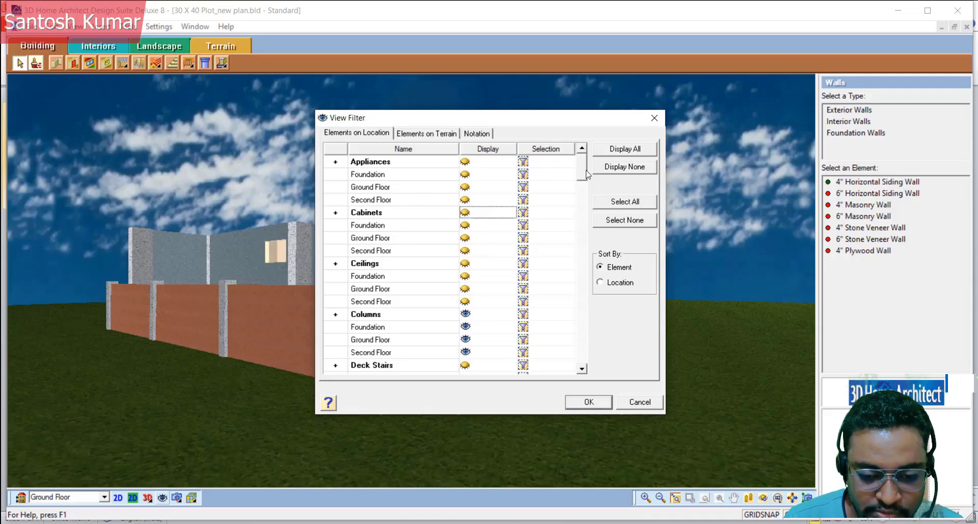
mouse_move(582, 170)
left_mouse_down()
mouse_move(584, 376)
mouse_move(581, 155)
left_mouse_up()
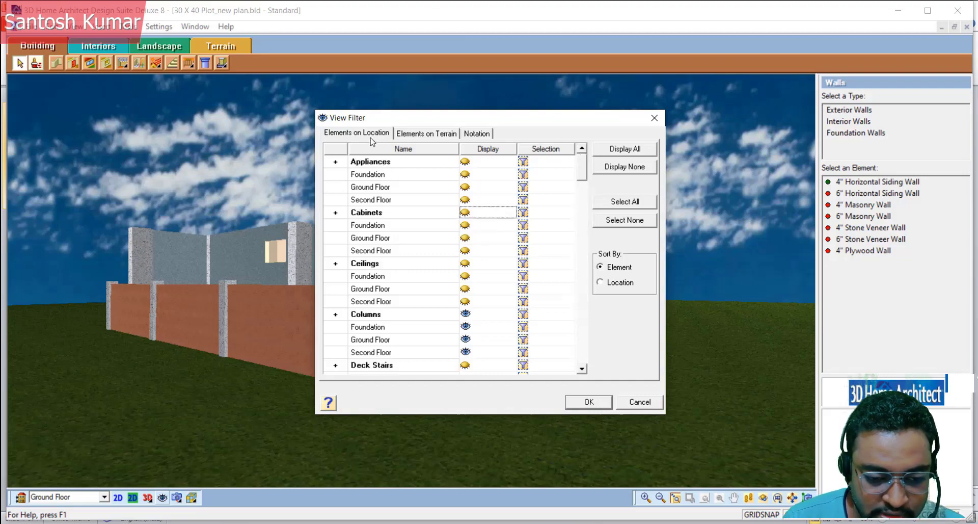
left_click(412, 135)
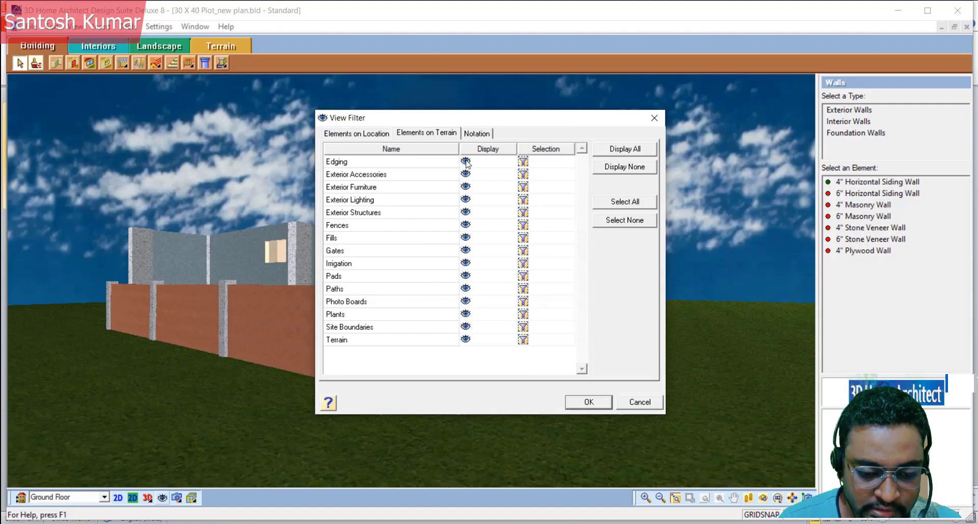
left_click(478, 133)
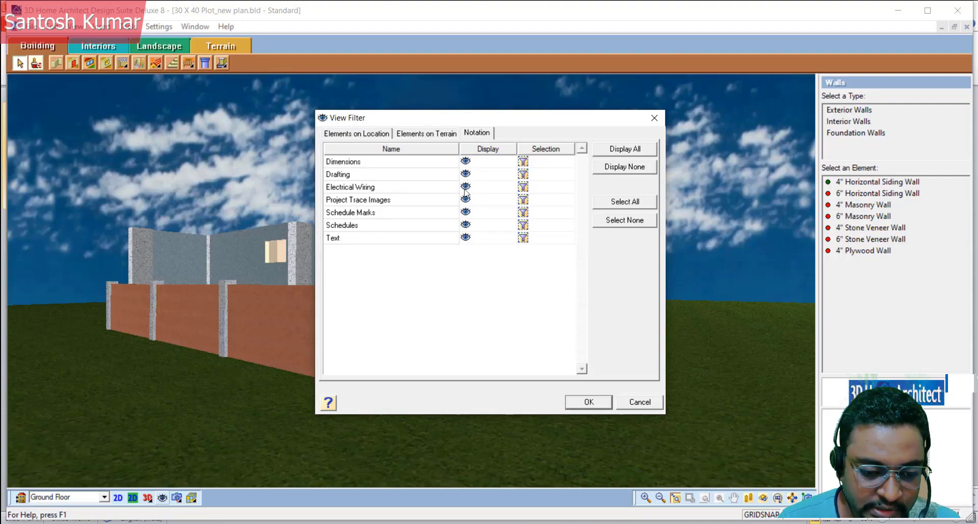
left_click(385, 134)
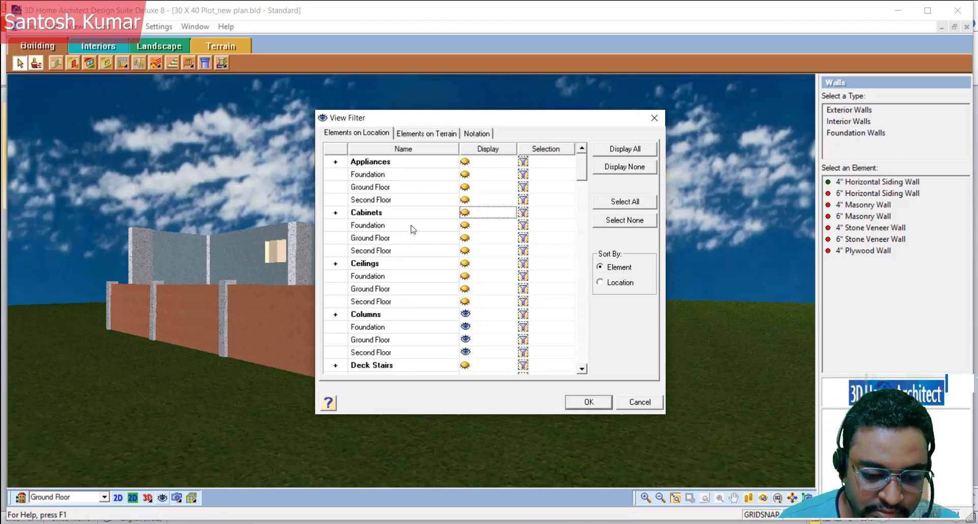
left_click(418, 133)
left_click(484, 133)
left_click(383, 133)
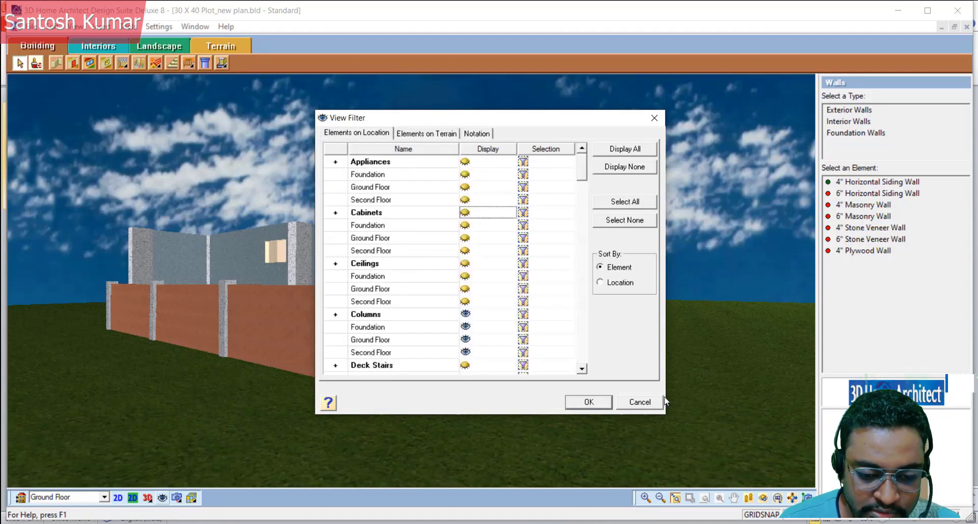
left_click(589, 404)
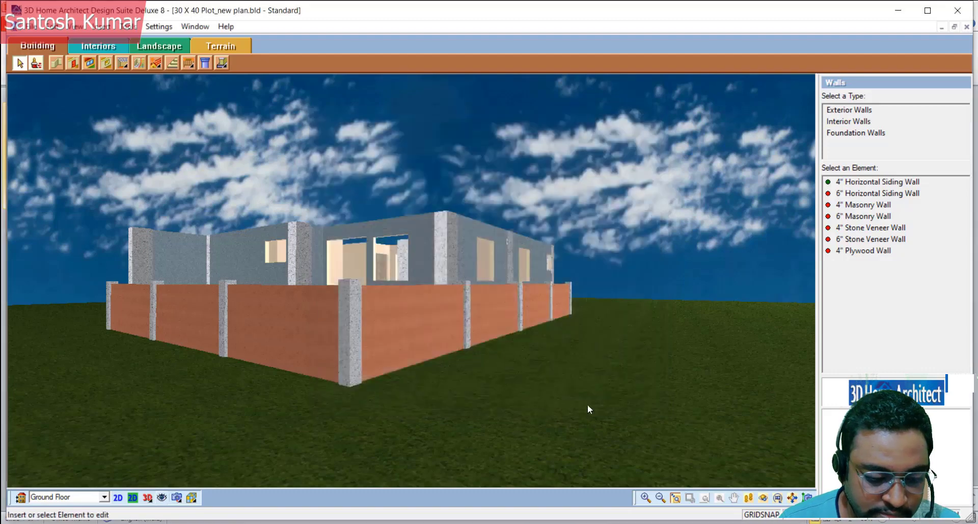
Display the 3D model in Wireframe, Hidden Line and Rendered modes to compare how the house and boundary wall look
left_click(192, 498)
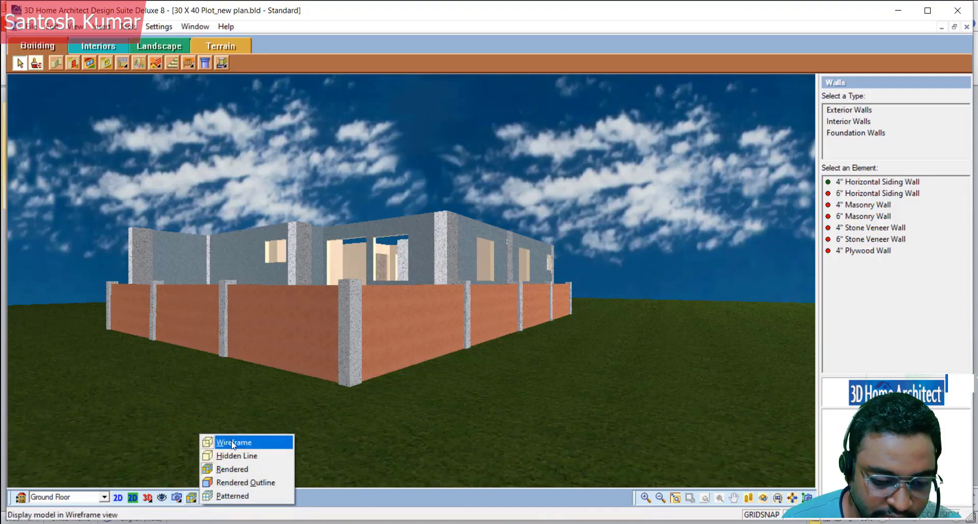
left_click(233, 442)
left_click(192, 498)
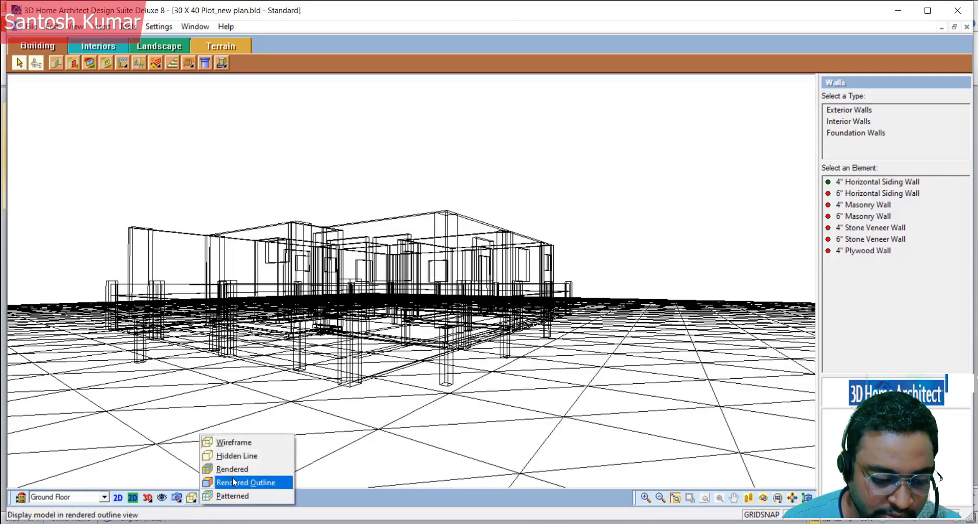
left_click(236, 455)
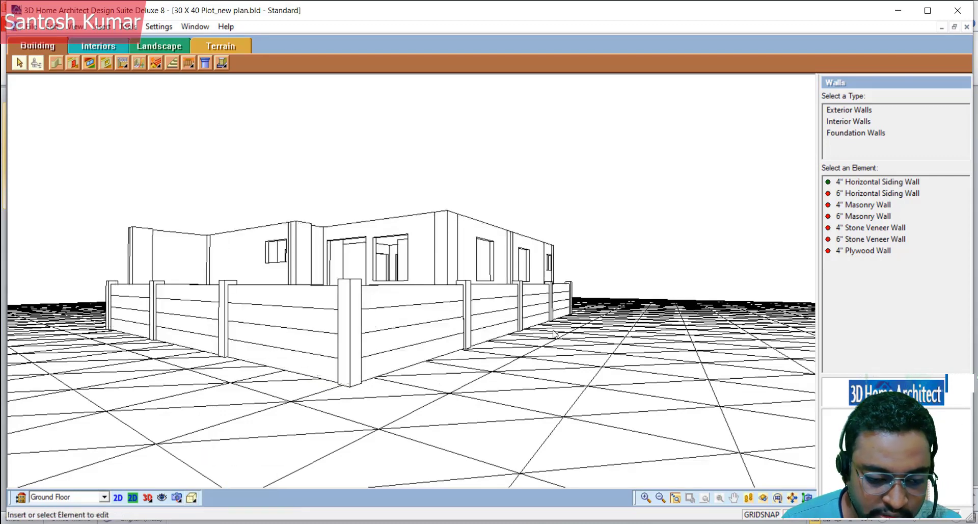
left_click(192, 497)
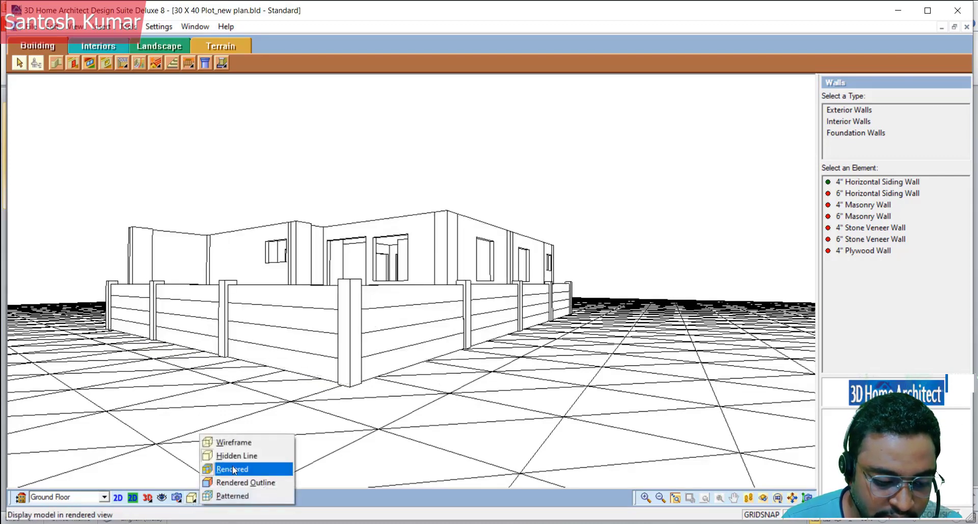
left_click(239, 470)
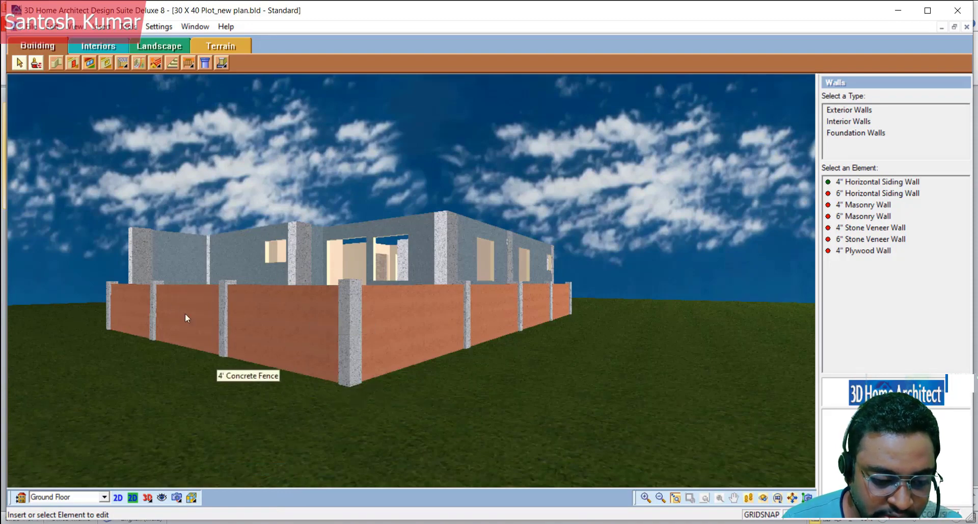
View the 3D model in Rendered Outline and Patterned modes, and return it to Rendered mode
left_click(192, 497)
left_click(239, 482)
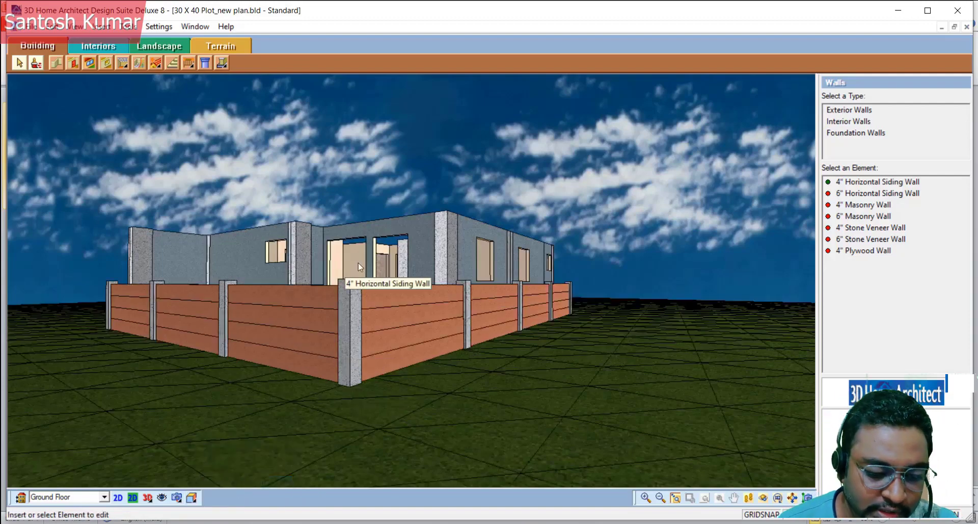
left_click(192, 499)
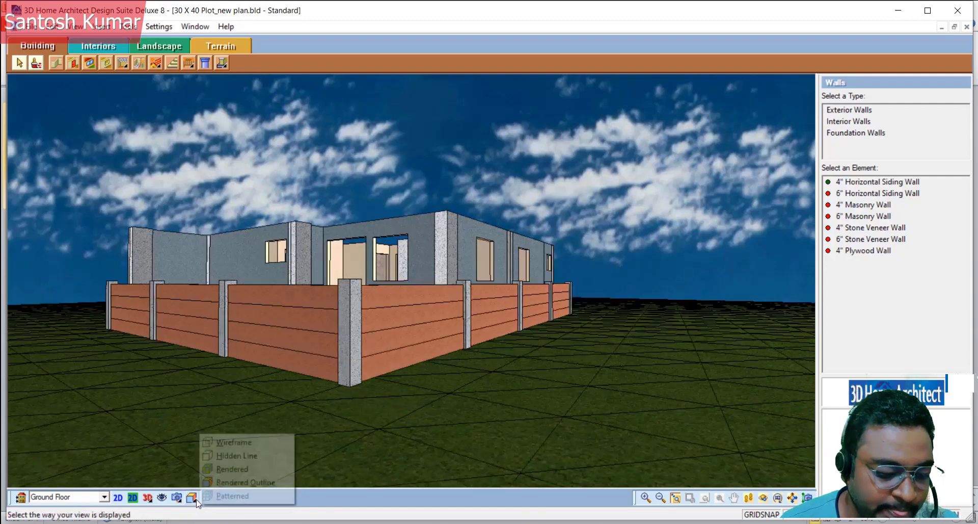
left_click(239, 494)
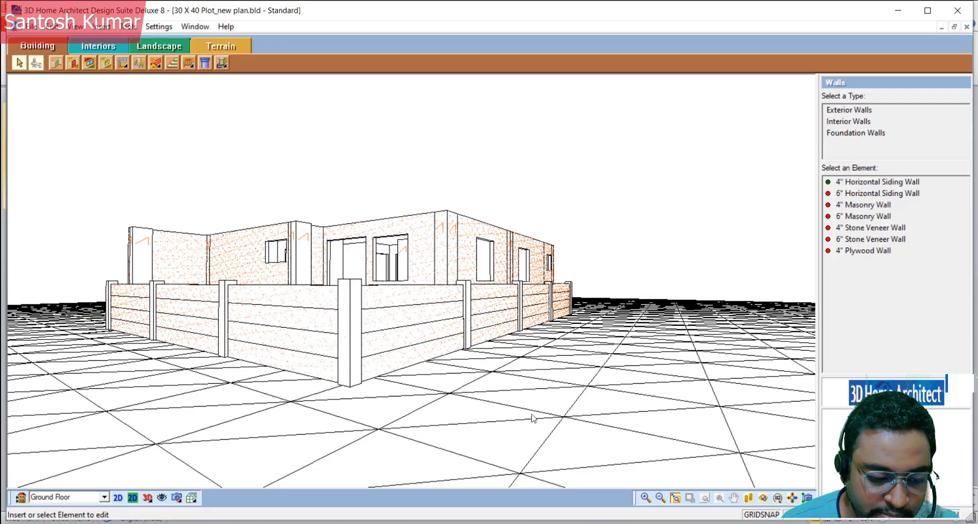
left_click(193, 497)
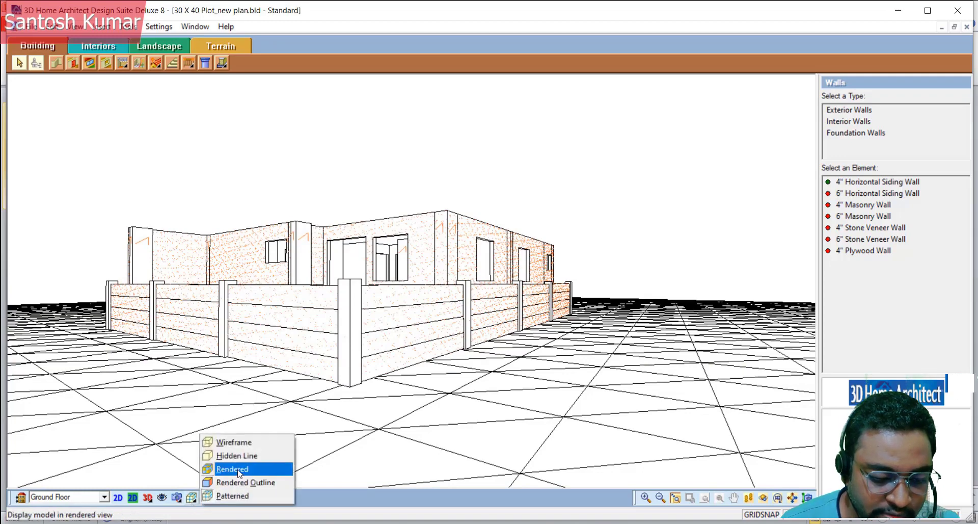
left_click(237, 468)
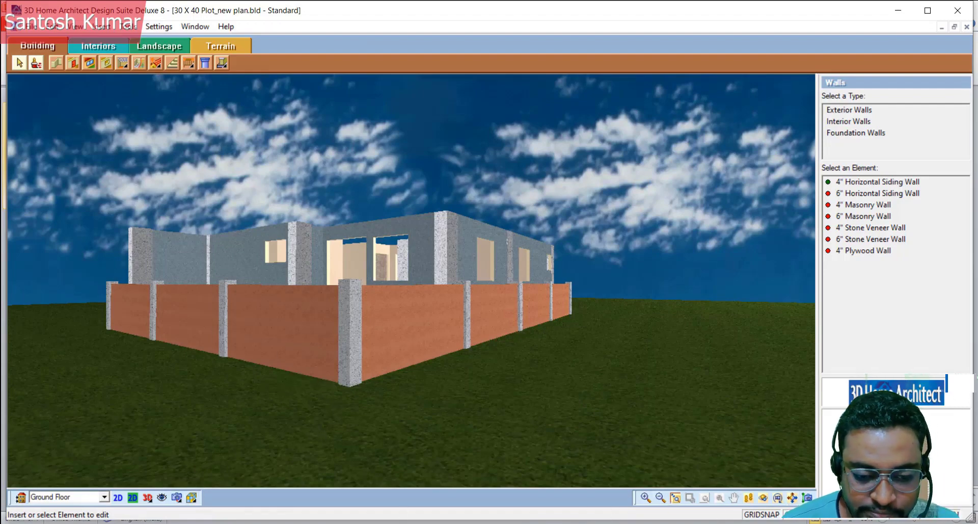
key("alt+Tab")
key("alt+Tab")
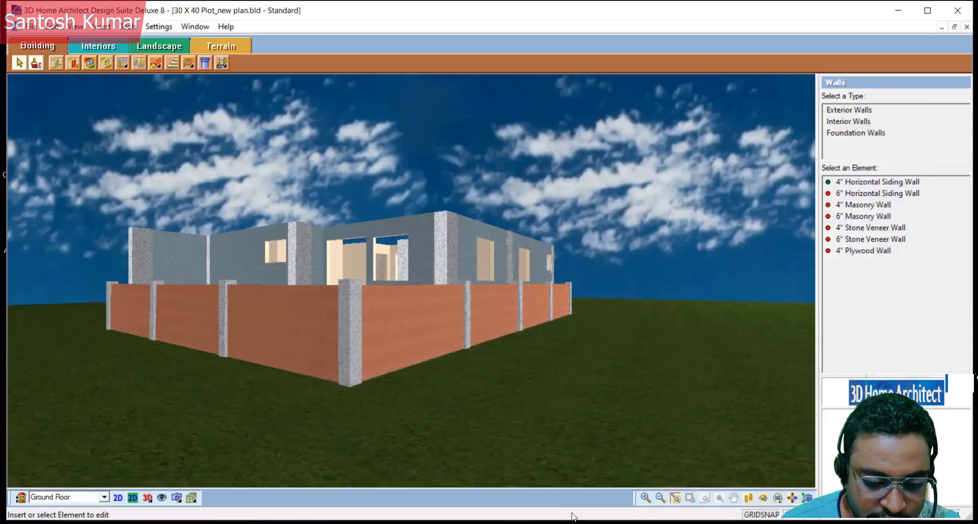
mouse_move(580, 523)
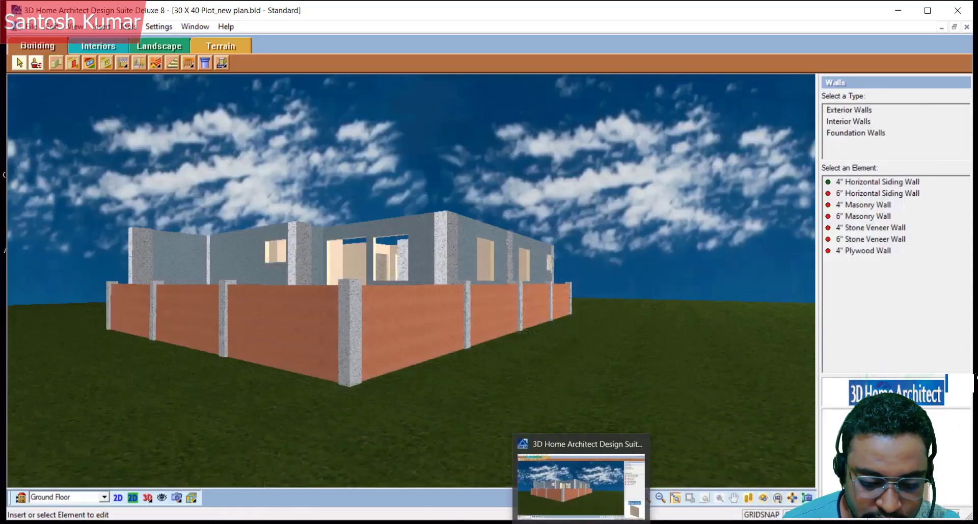
Show the ground floor as a 2D line plan and pan it until the whole plot is in view
left_click(117, 496)
scroll(572, 449, "up", 3)
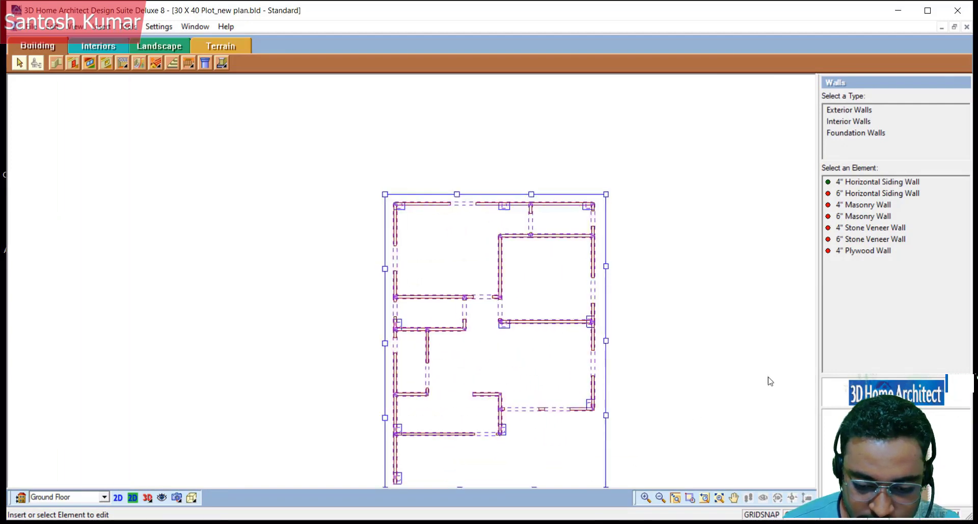
left_click(733, 497)
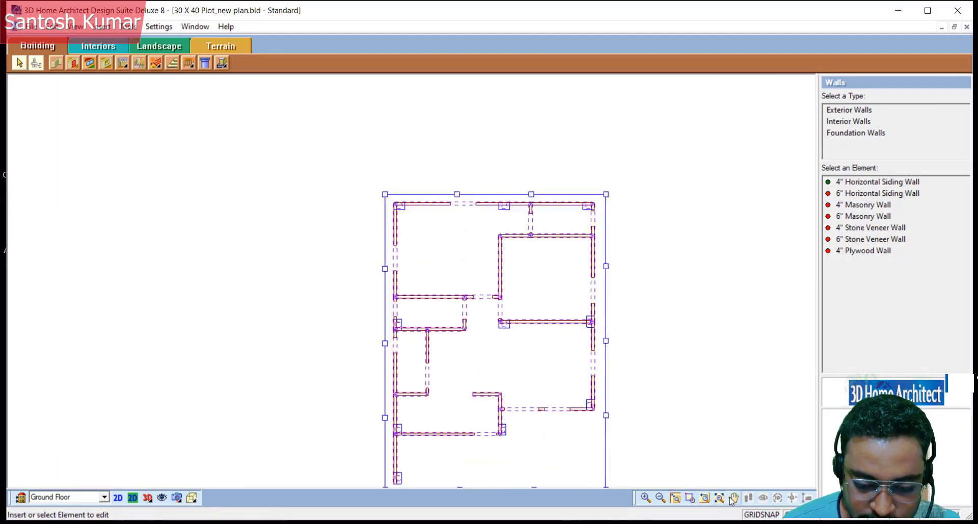
left_click_drag(690, 443, 609, 344)
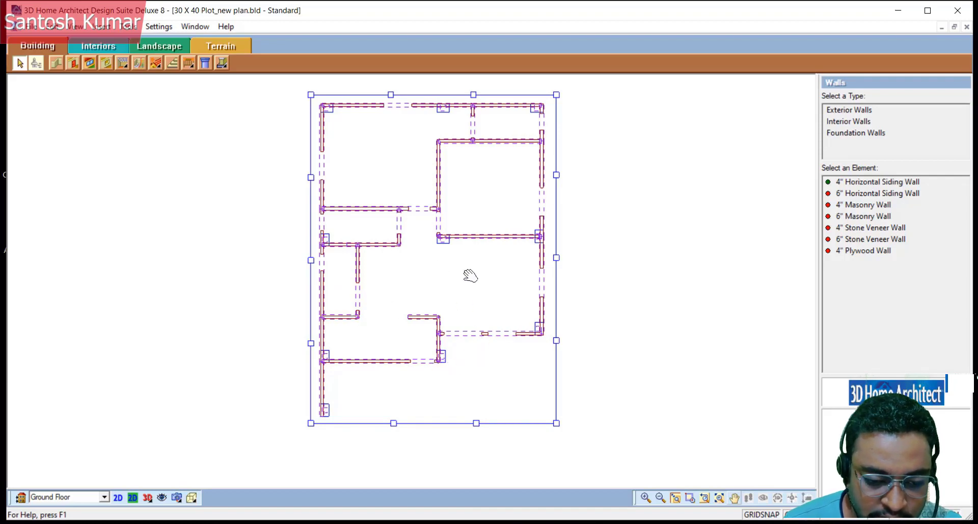
Check the house in the 3D camera view and return to the 2D plan
left_click(147, 497)
left_click(182, 477)
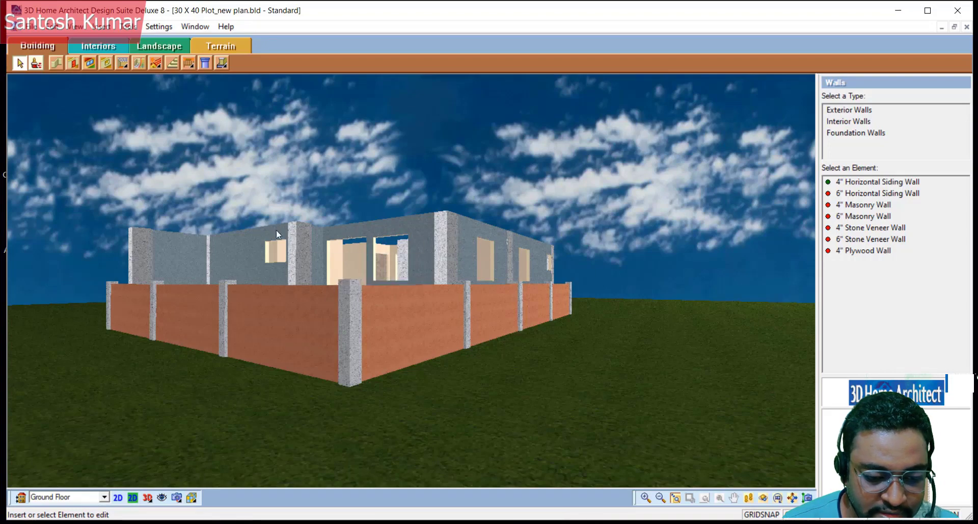
left_click(130, 498)
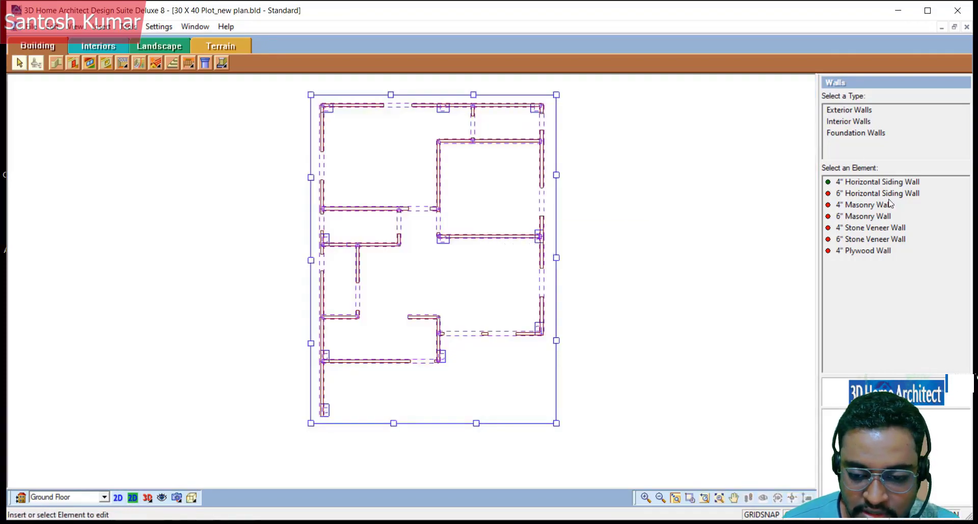
Turn on the hidden door elements for insertion and browse the Hinged, Entry, Bi-Fold, French Doors and Garage door types
left_click(72, 63)
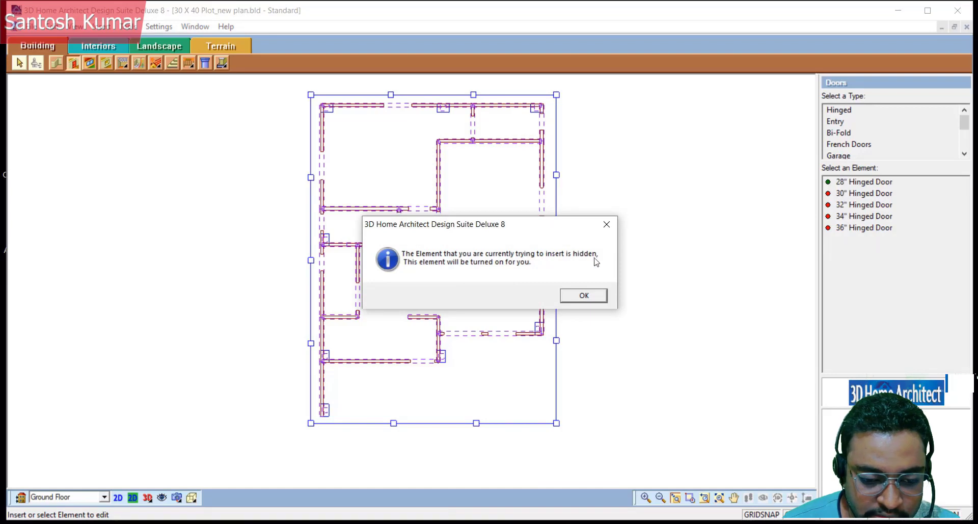
left_click(597, 297)
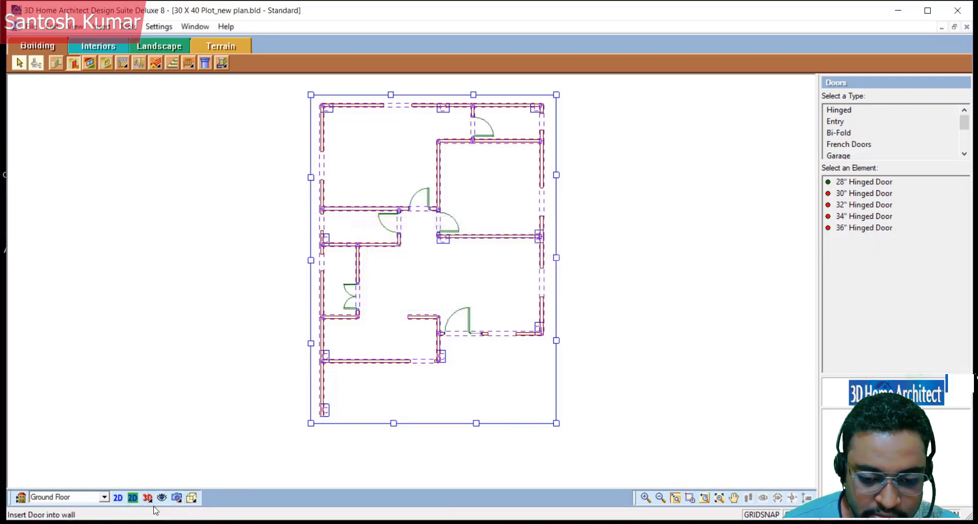
left_click(849, 114)
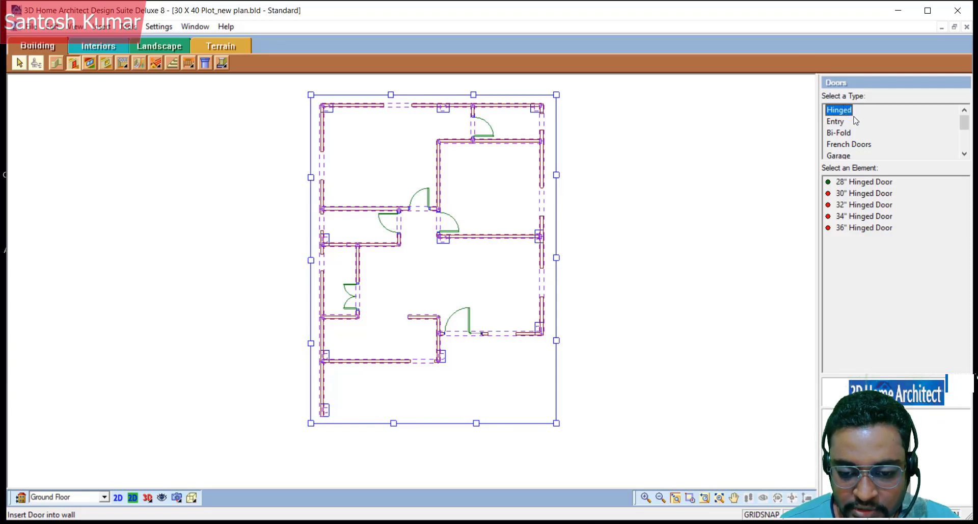
left_click(837, 122)
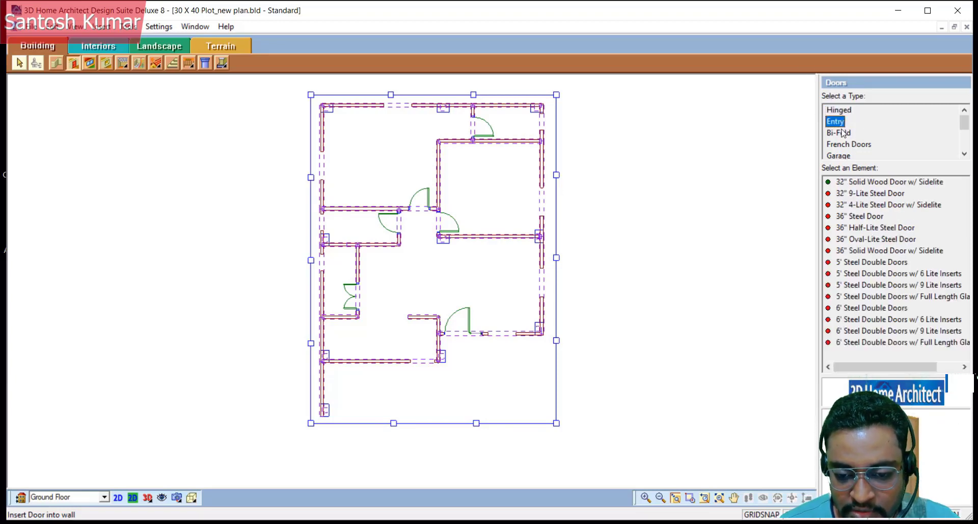
left_click(839, 132)
left_click(848, 144)
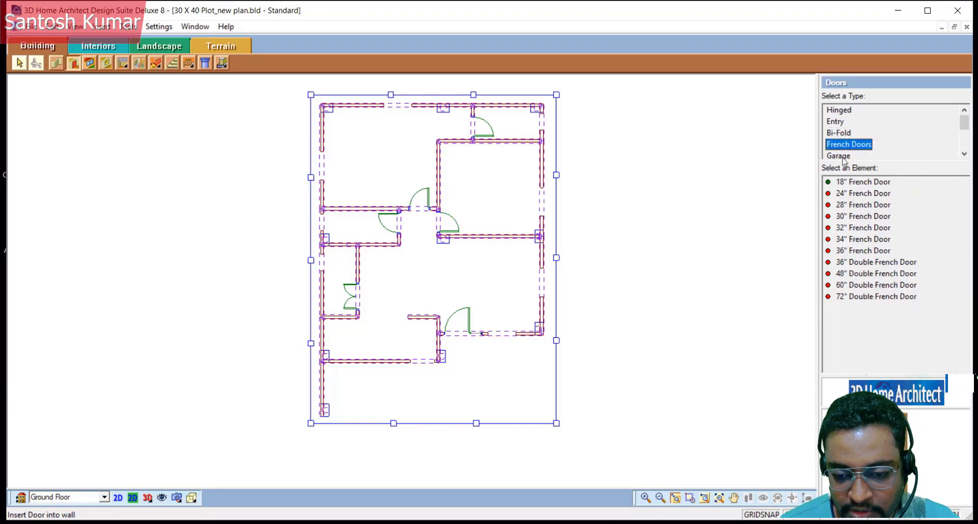
left_click(843, 155)
scroll(889, 137, "down", 2)
scroll(888, 137, "up", 2)
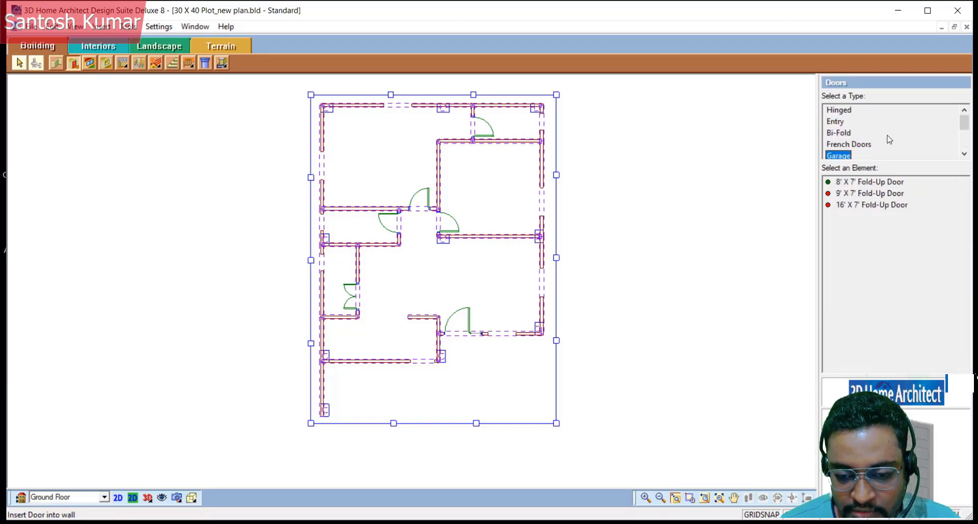
Insert an Entry-type 36" Half-Lite Steel Door midway along the horizontal wall between the two right-hand rooms
left_click(838, 122)
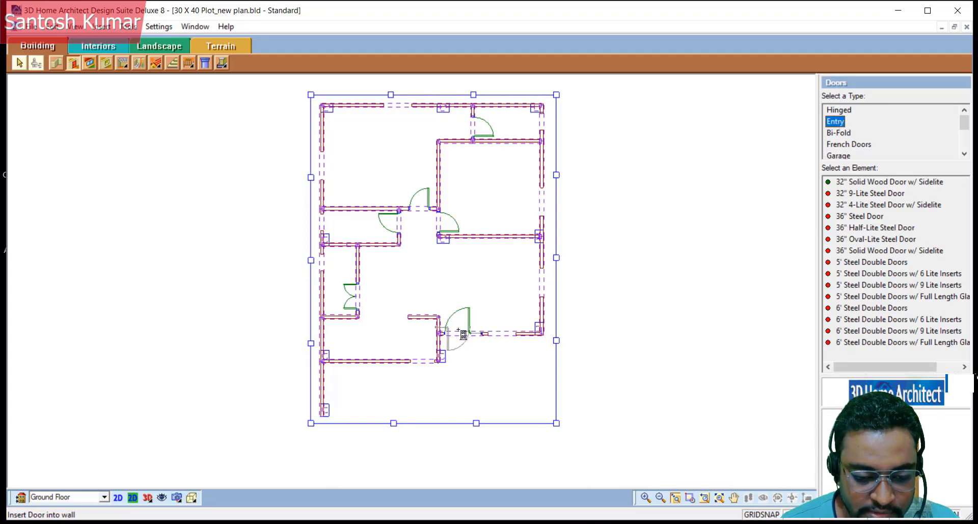
left_click(498, 246)
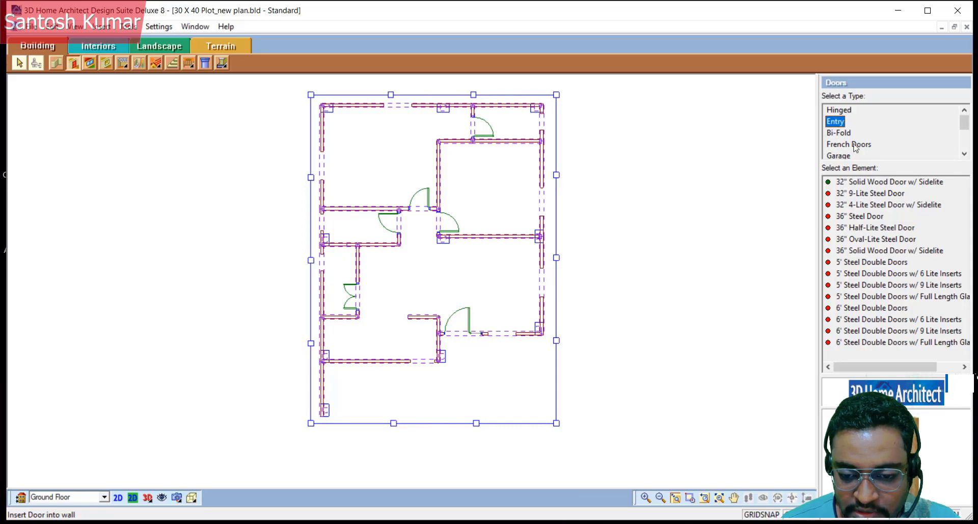
left_click(859, 251)
left_click(866, 227)
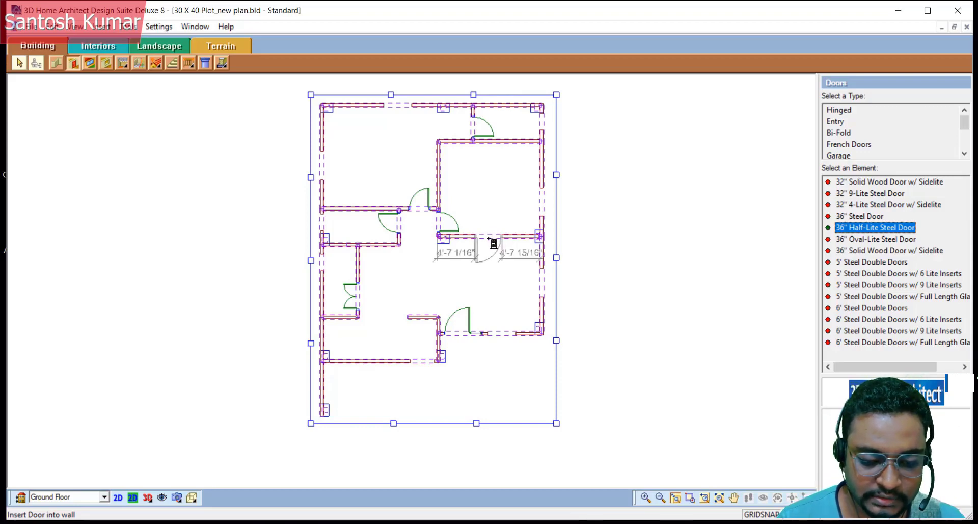
left_click(493, 243)
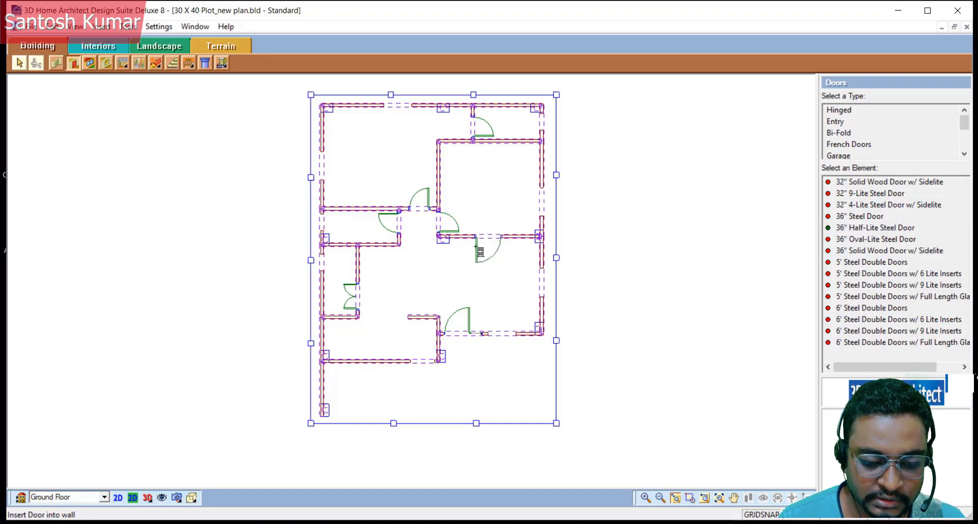
key("Escape")
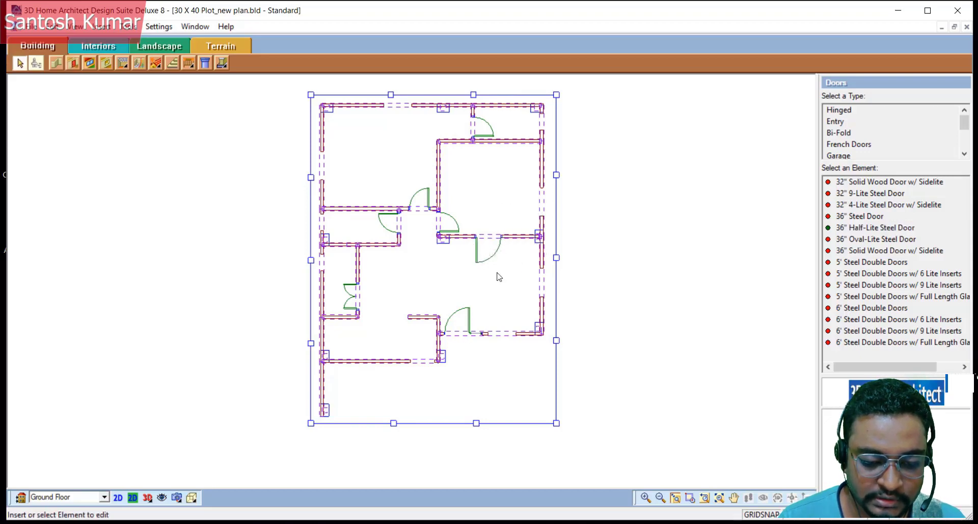
Set the new door's lower left dimension, from the wall's left end to the door, to 5'
left_click(479, 251)
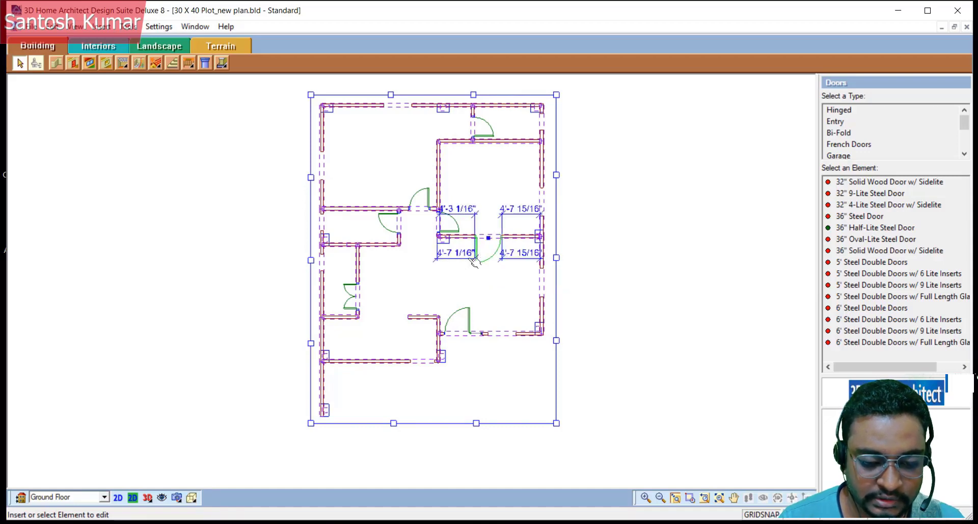
left_click(452, 254)
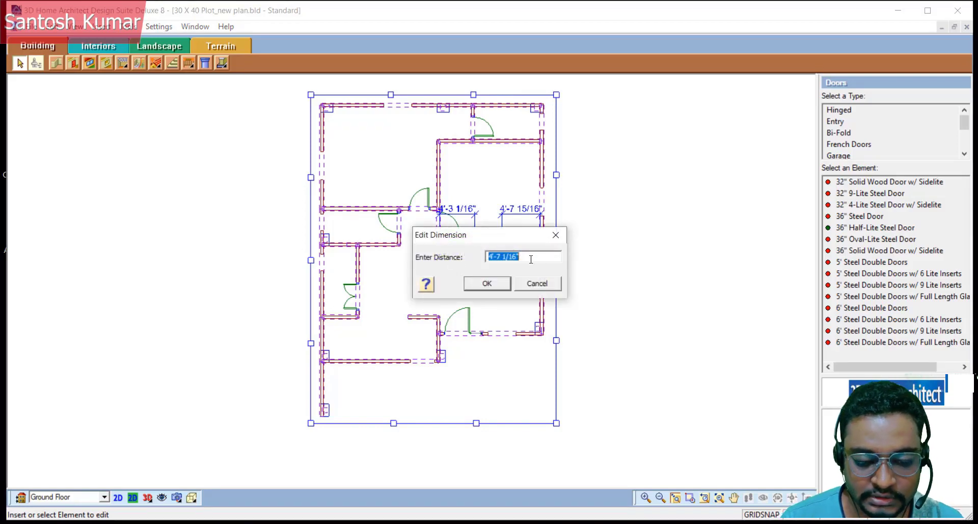
type("5")
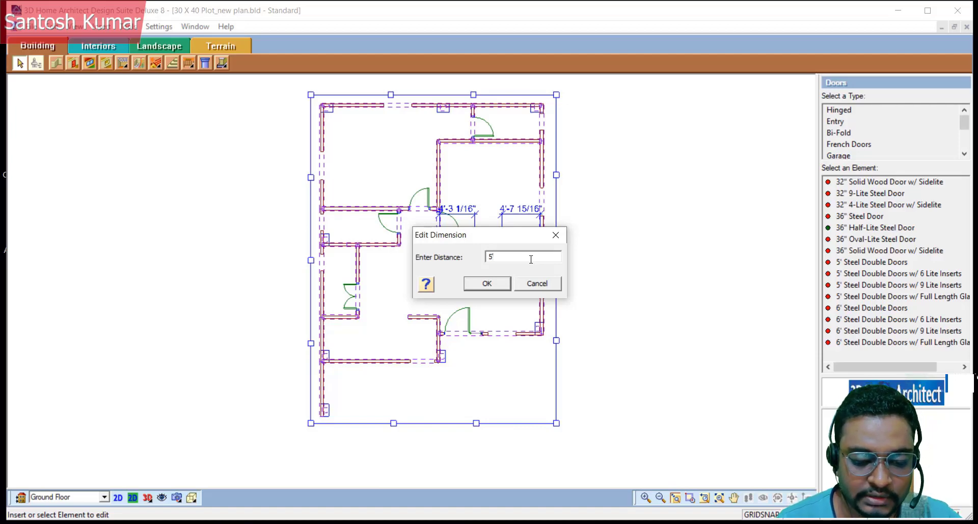
left_click(502, 283)
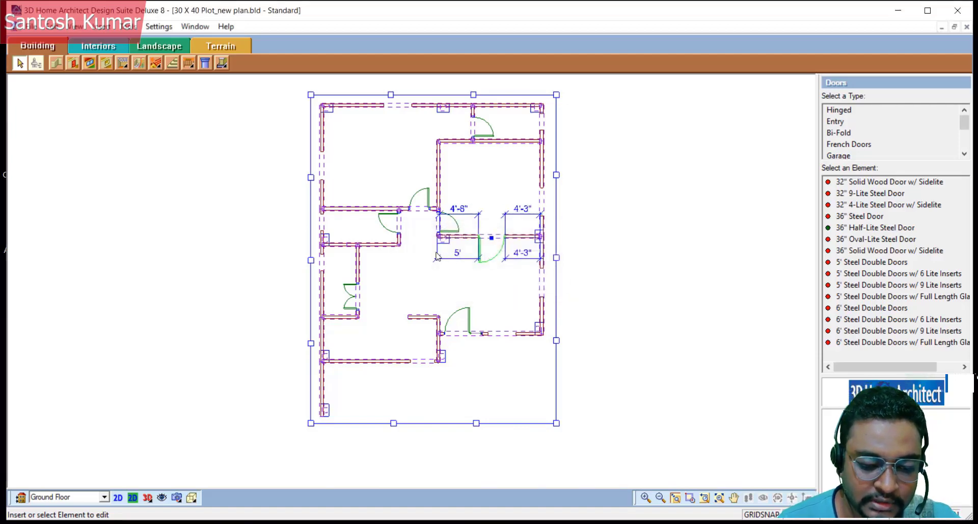
Walk the 3D camera past the boundary wall and into the house to view the new half-lite door from inside
left_click(151, 500)
left_click(188, 479)
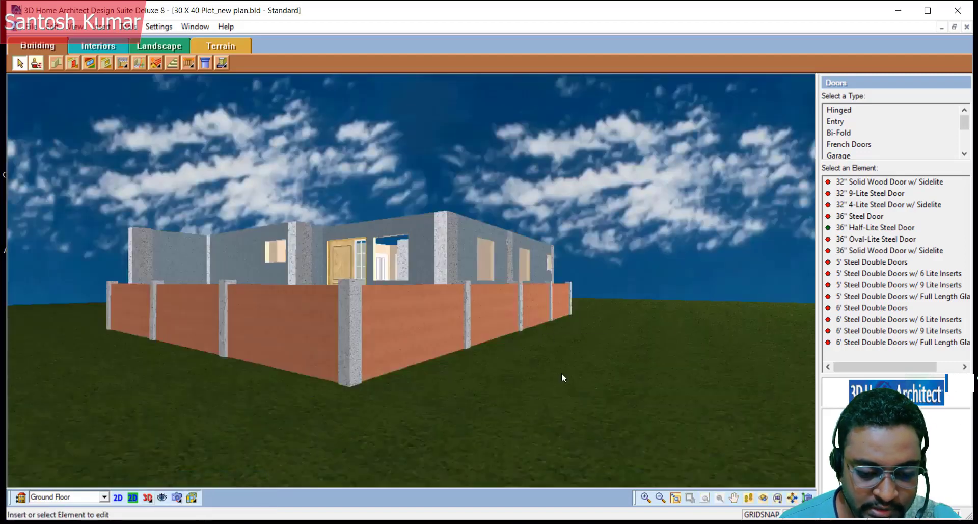
left_click(749, 500)
left_click_drag(433, 402, 384, 175)
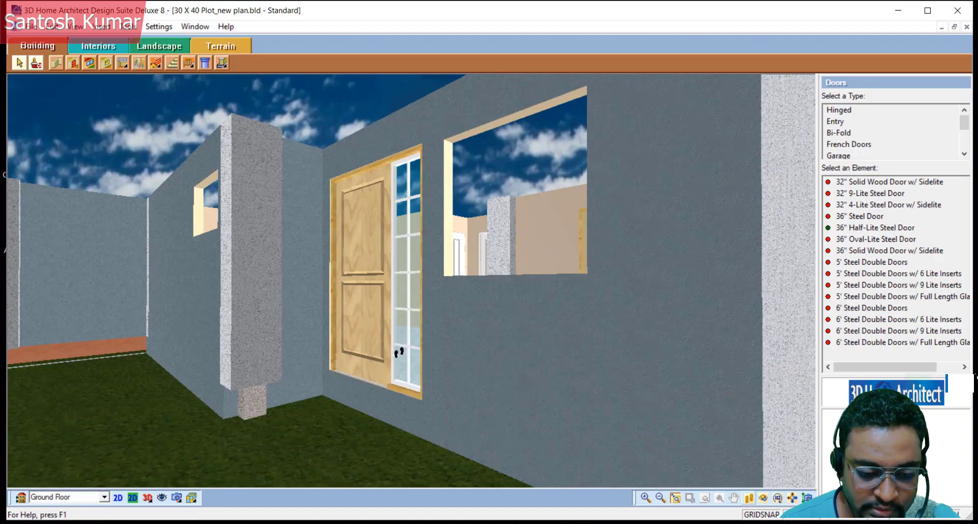
left_click_drag(399, 352, 618, 380)
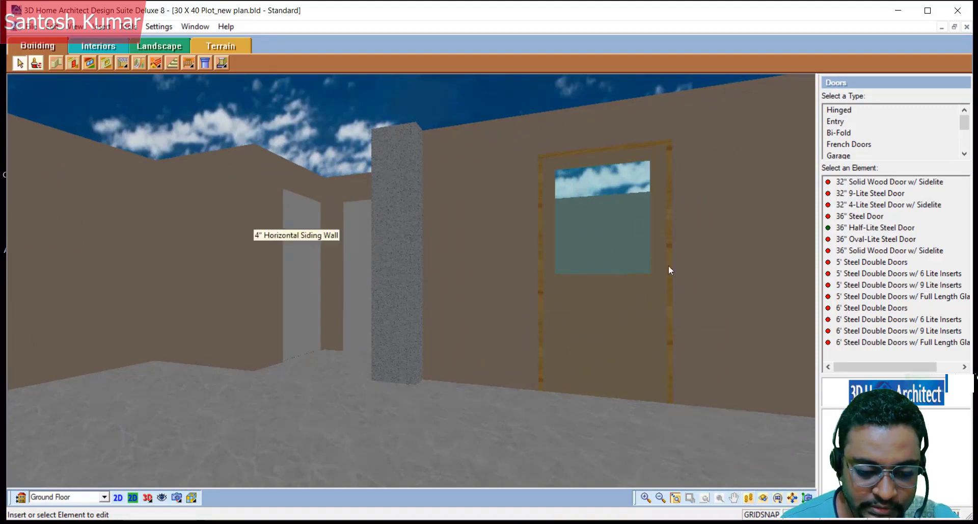
Return to the 2D plan, select the new half-lite door, and turn on the hidden window elements for insertion
left_click(118, 496)
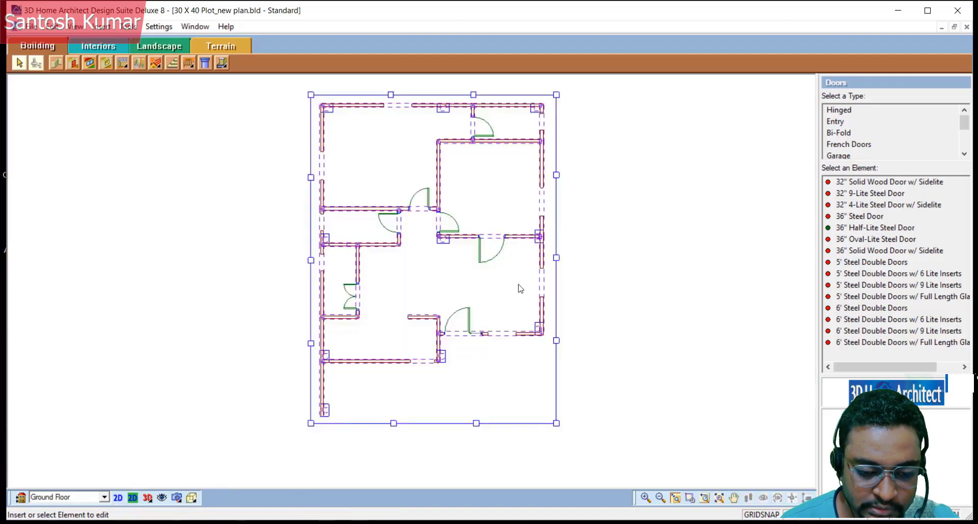
left_click(483, 254)
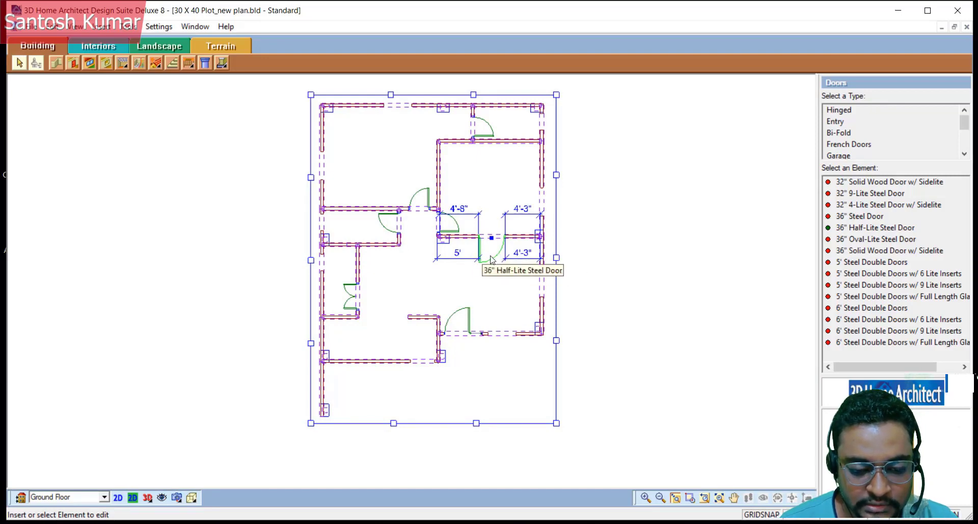
left_click(90, 65)
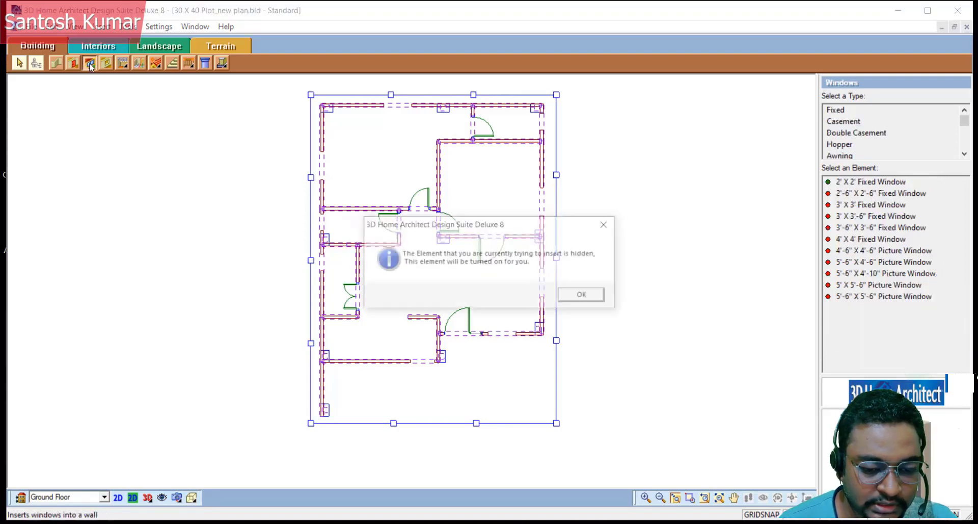
left_click(586, 297)
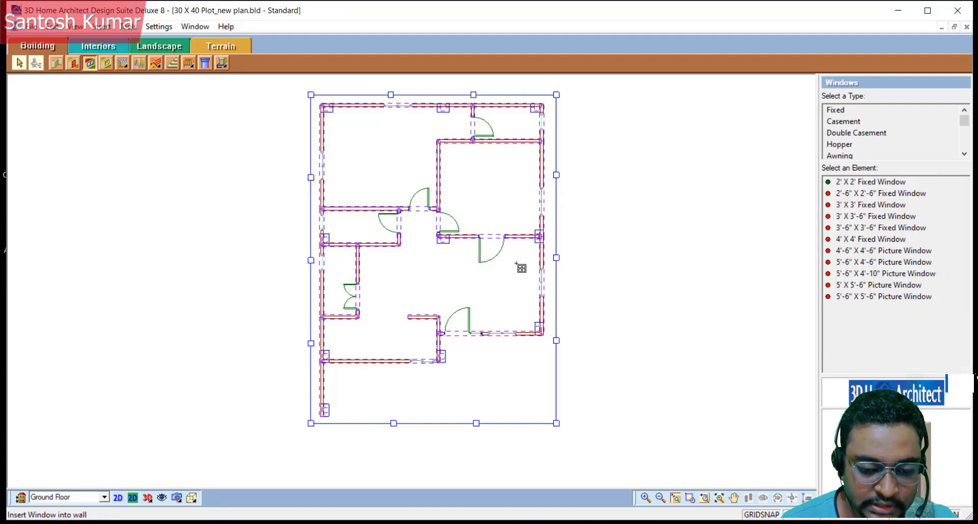
Browse the available window types, including Fixed, Casement, Double Casement, Hopper, Louvered and Custom, and their size lists
left_click(844, 111)
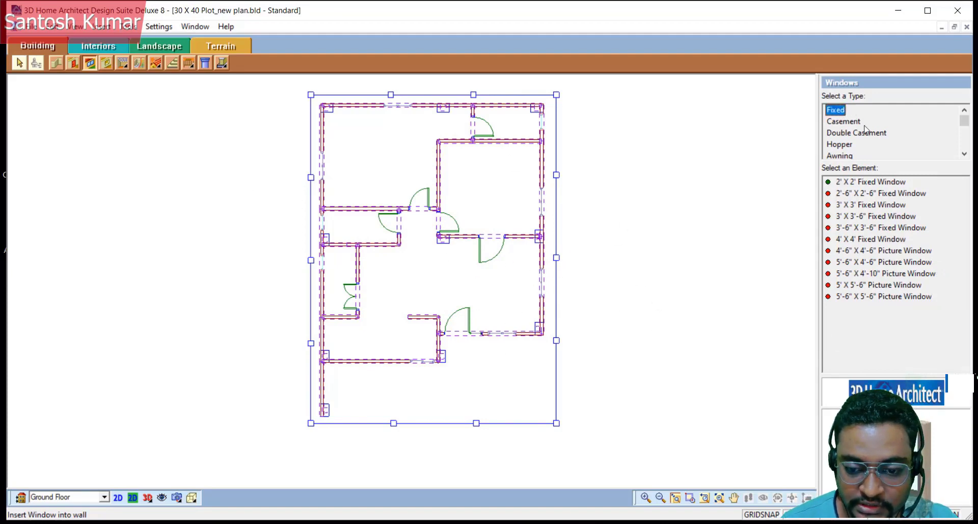
left_click(858, 123)
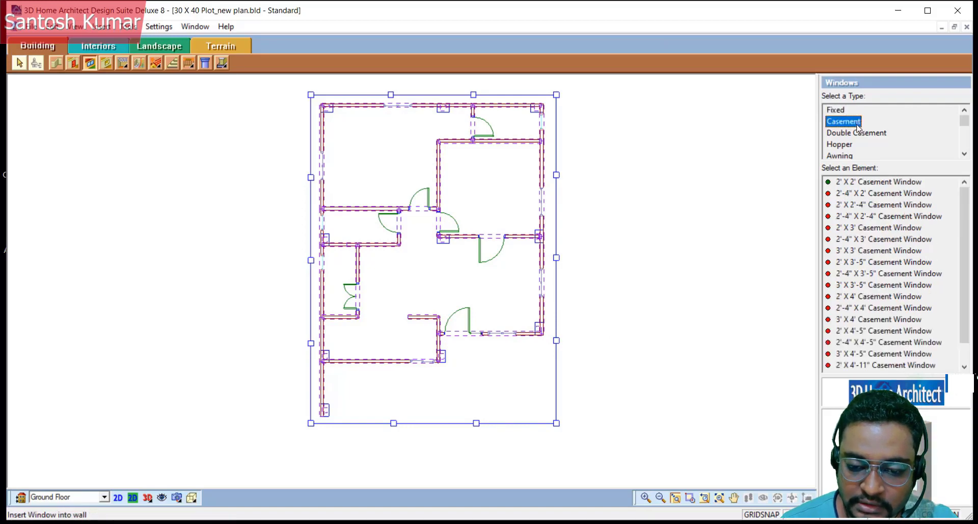
left_click(863, 134)
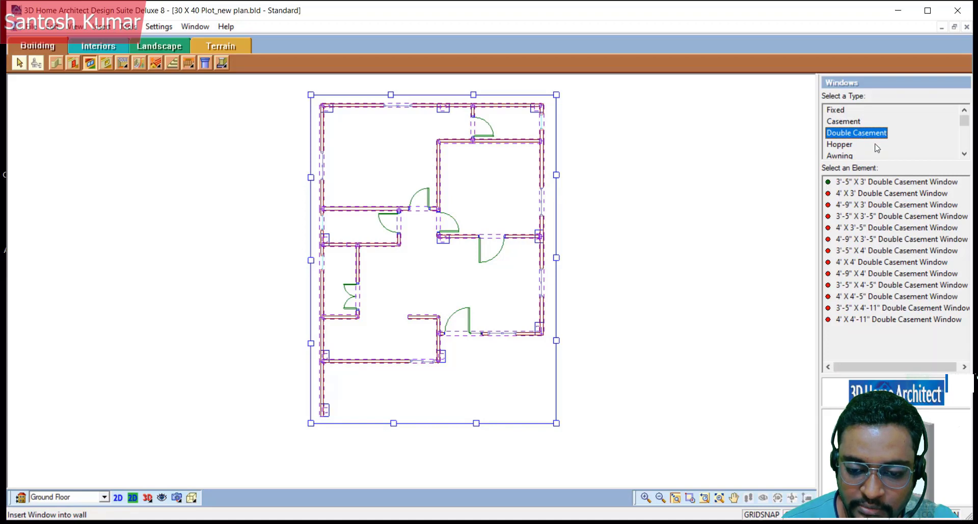
left_click(850, 148)
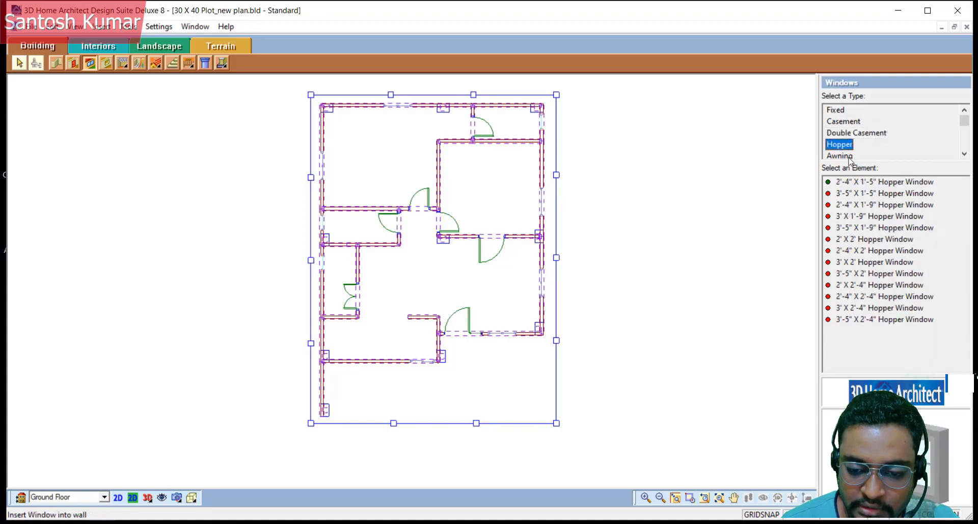
scroll(868, 150, "down", 2)
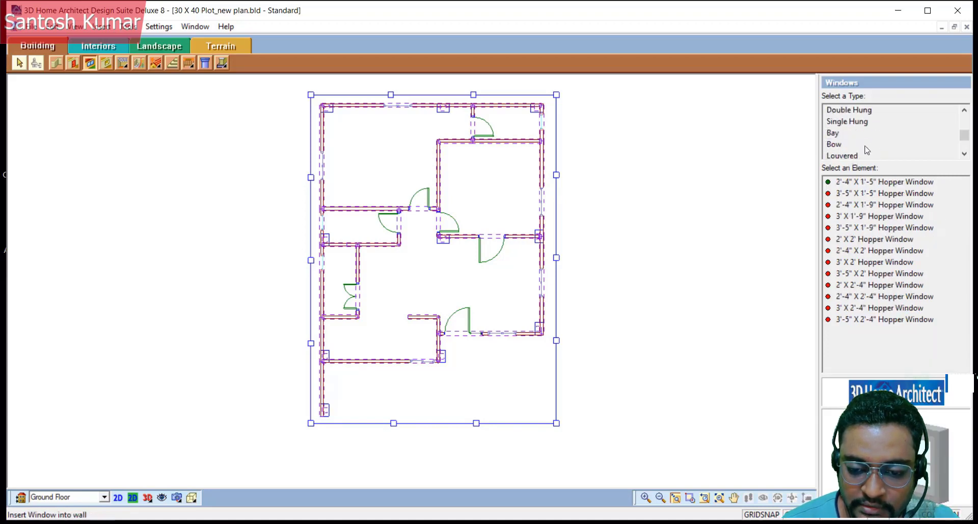
scroll(846, 150, "down", 1)
left_click(839, 144)
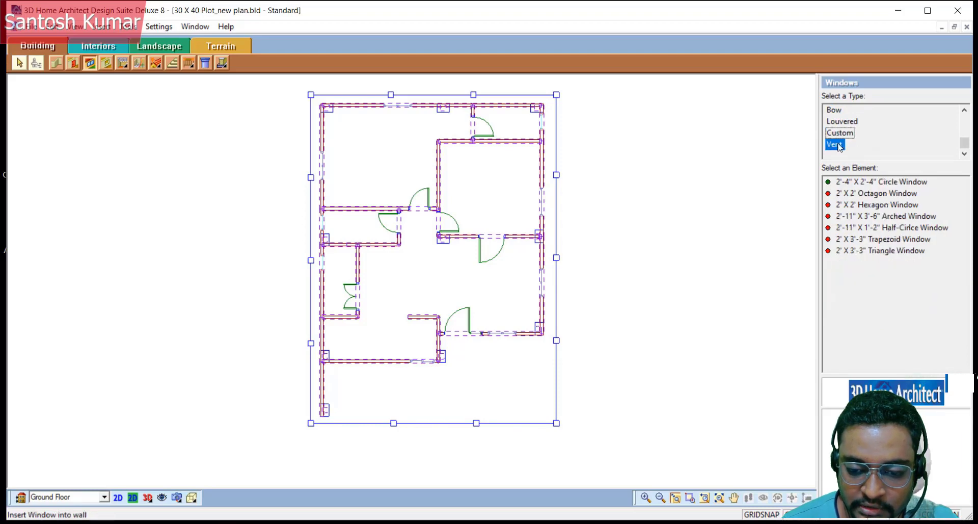
left_click(842, 121)
scroll(846, 133, "up", 1)
scroll(855, 141, "down", 1)
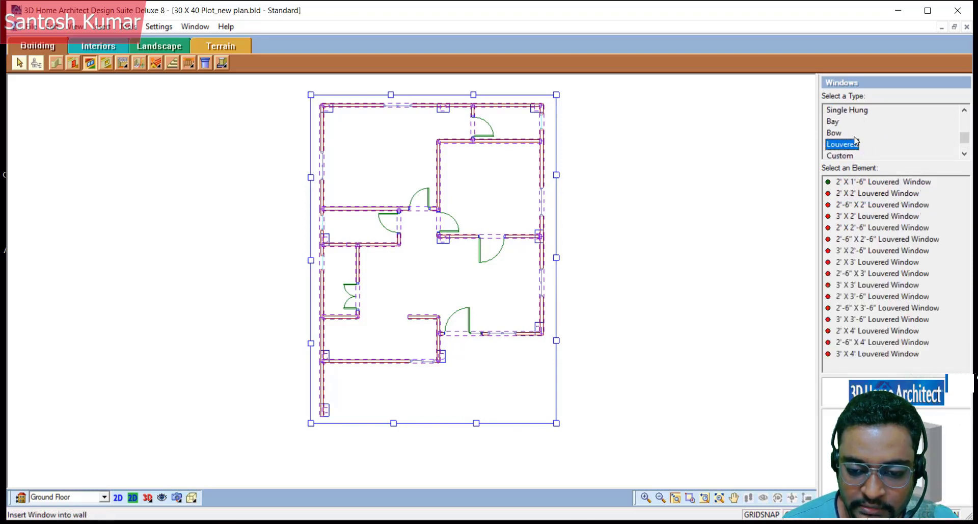
scroll(860, 141, "up", 2)
left_click(847, 136)
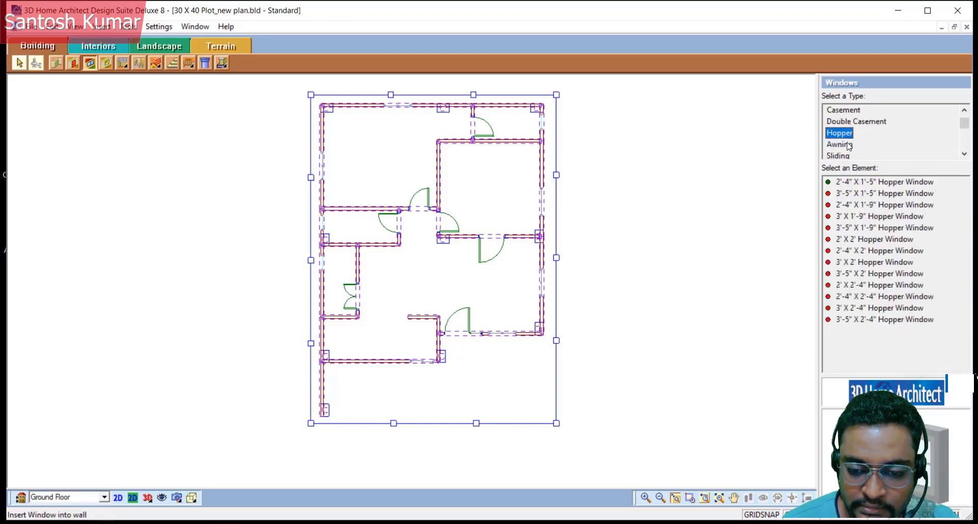
left_click(848, 145)
left_click(849, 122)
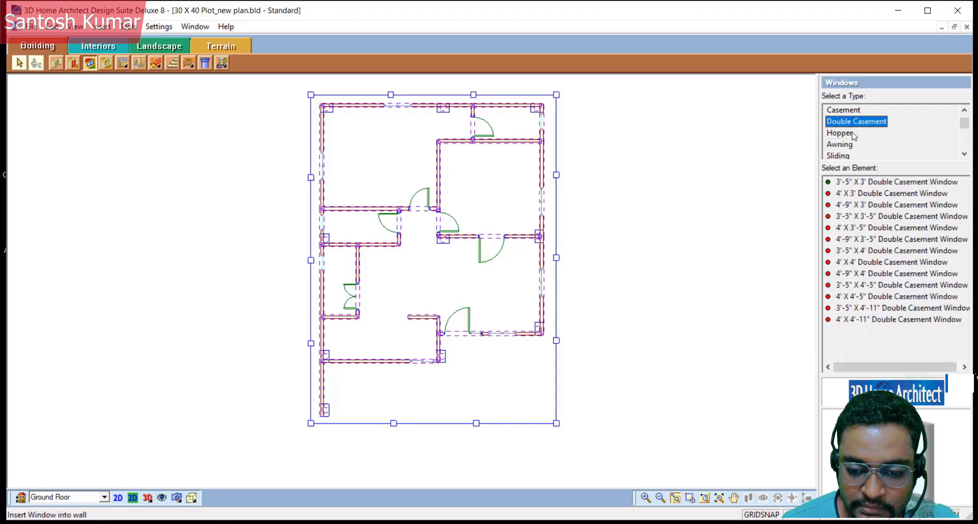
scroll(853, 137, "down", 2)
left_click(855, 144)
left_click(858, 157)
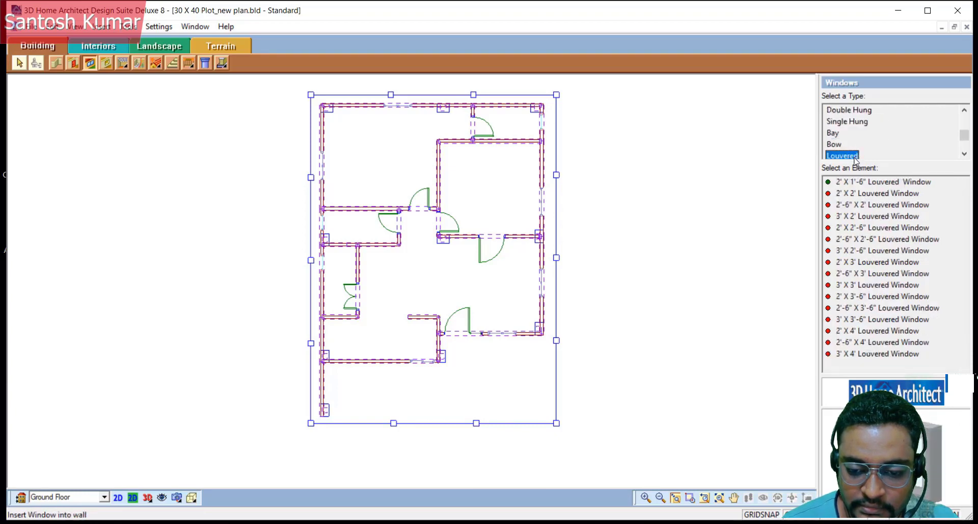
scroll(858, 147, "down", 1)
left_click(846, 136)
scroll(846, 136, "up", 3)
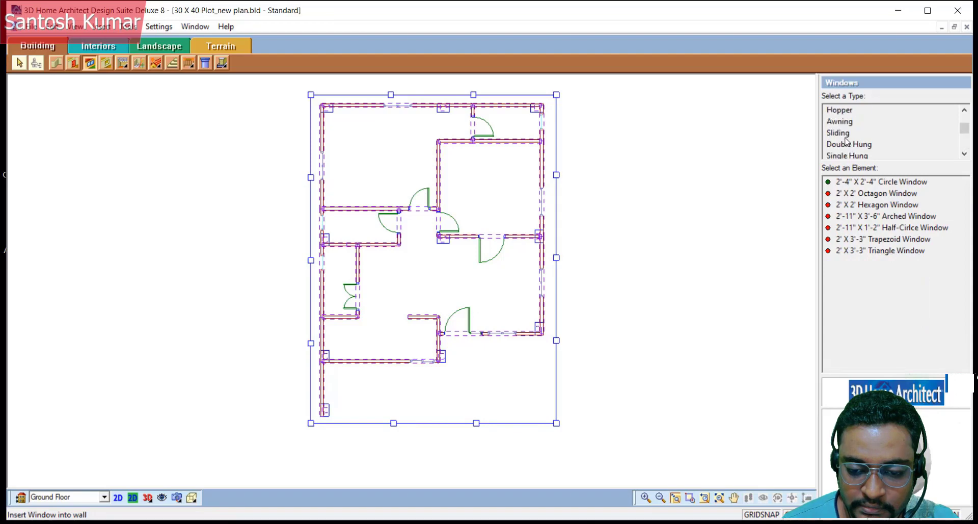
left_click(840, 123)
scroll(841, 132, "up", 2)
left_click(841, 124)
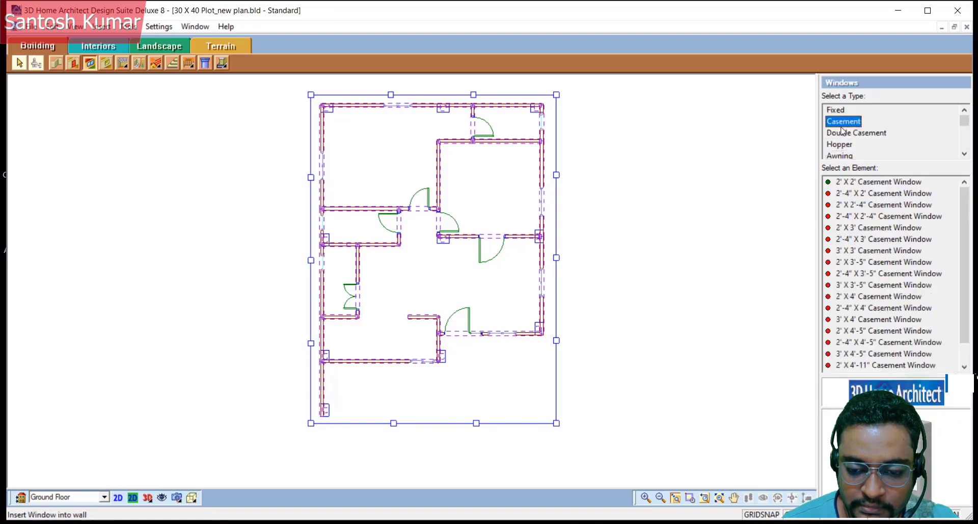
Insert a 3'-5" X 3' Double Casement Window in the bottom wall of the lower-left room
left_click(844, 133)
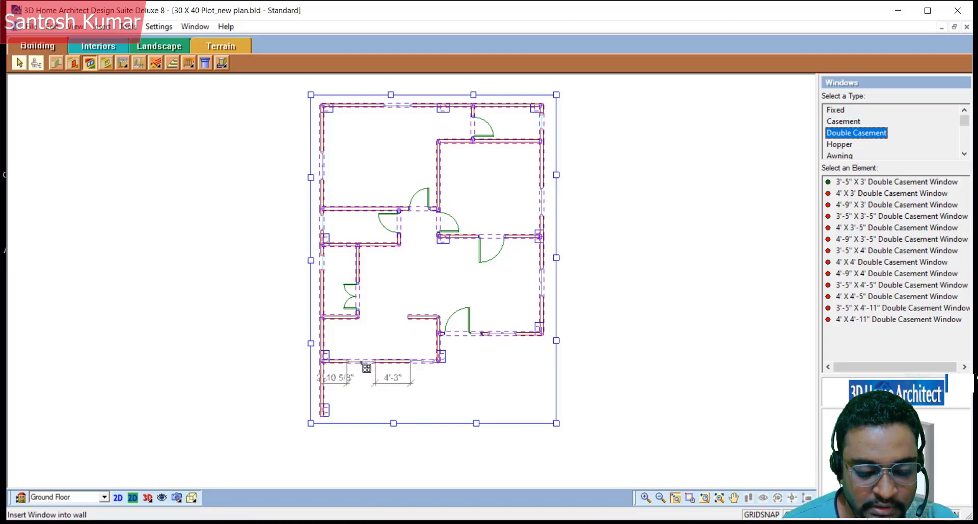
left_click(361, 364)
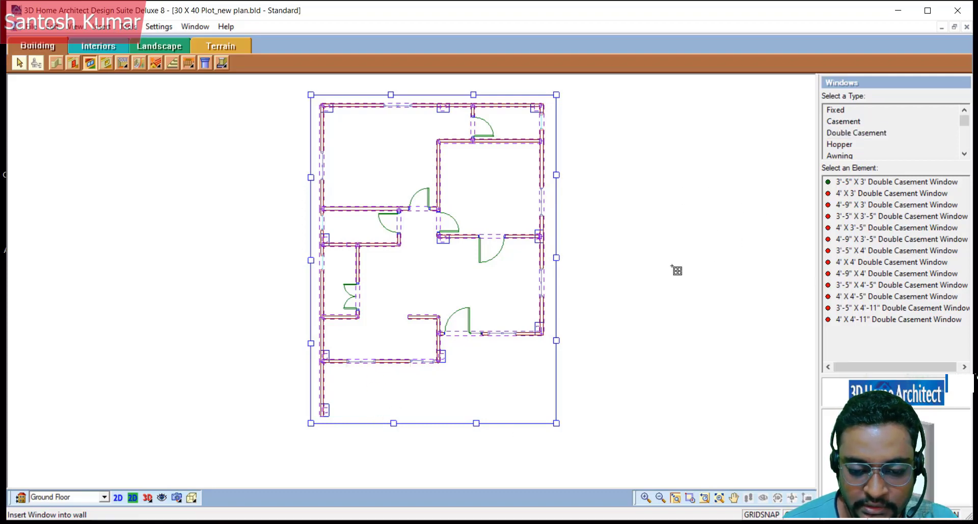
key("Escape")
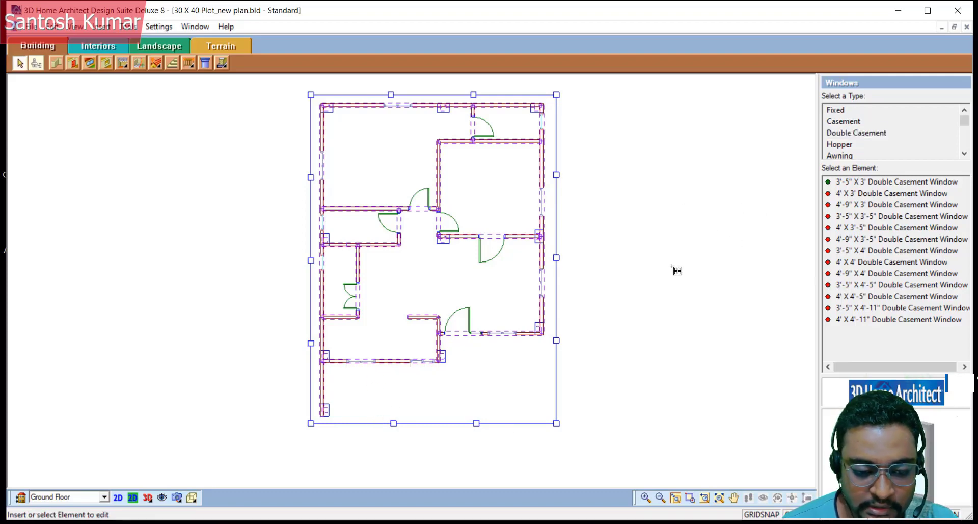
Set the distance from the wall's left end to the new double casement window to 3'
left_click(362, 363)
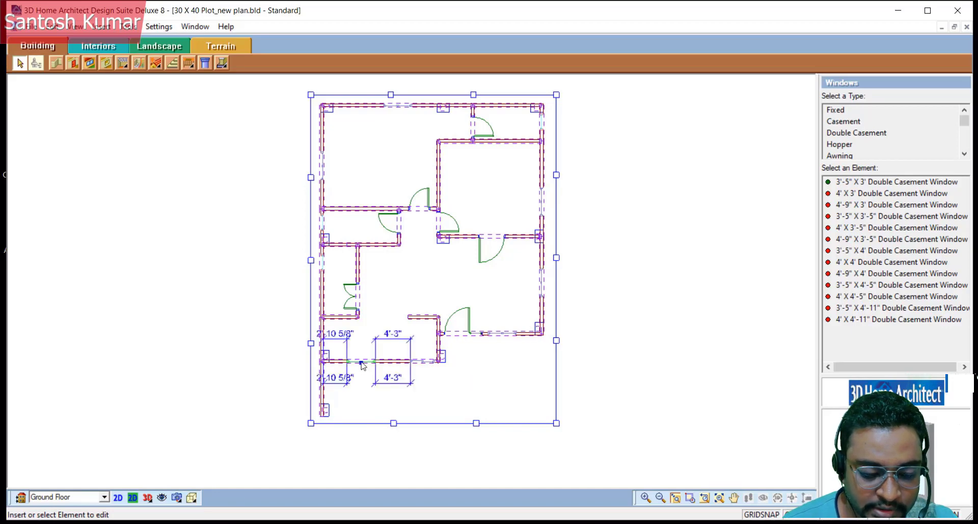
left_click(330, 376)
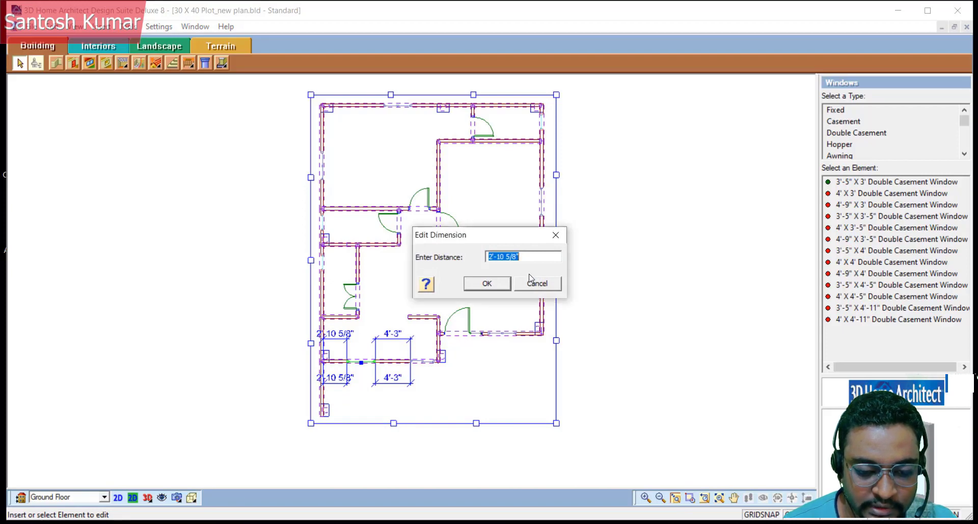
type("3'")
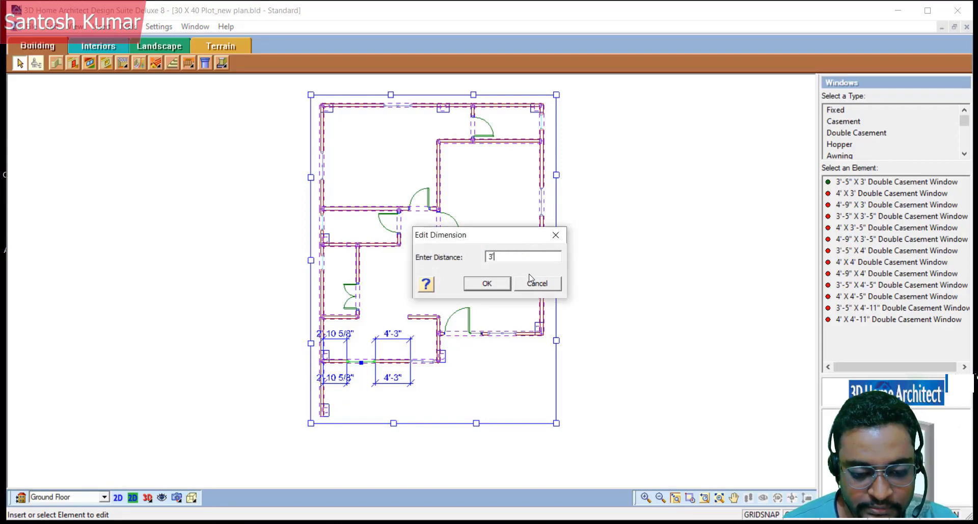
left_click(487, 284)
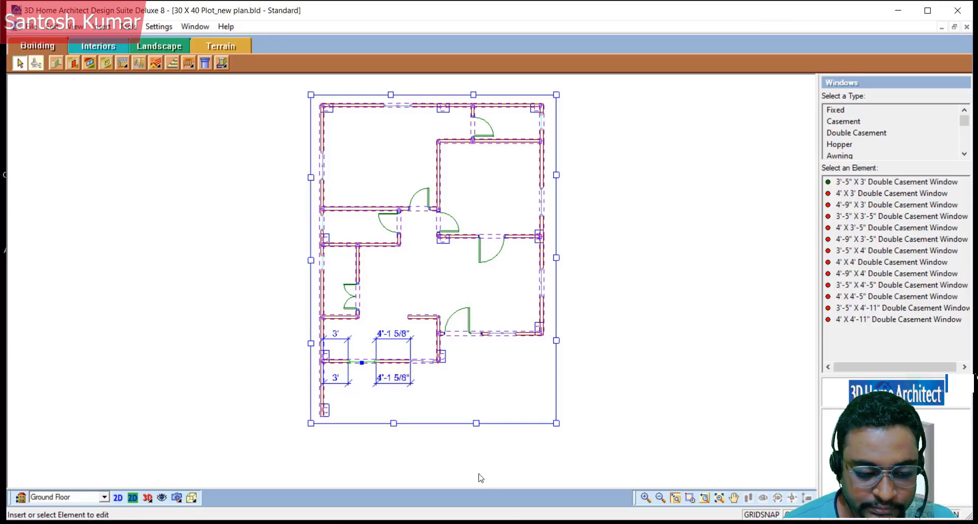
Show the house through Camera1 and walk in close to the new window beside the front entrance
left_click(177, 496)
left_click(177, 474)
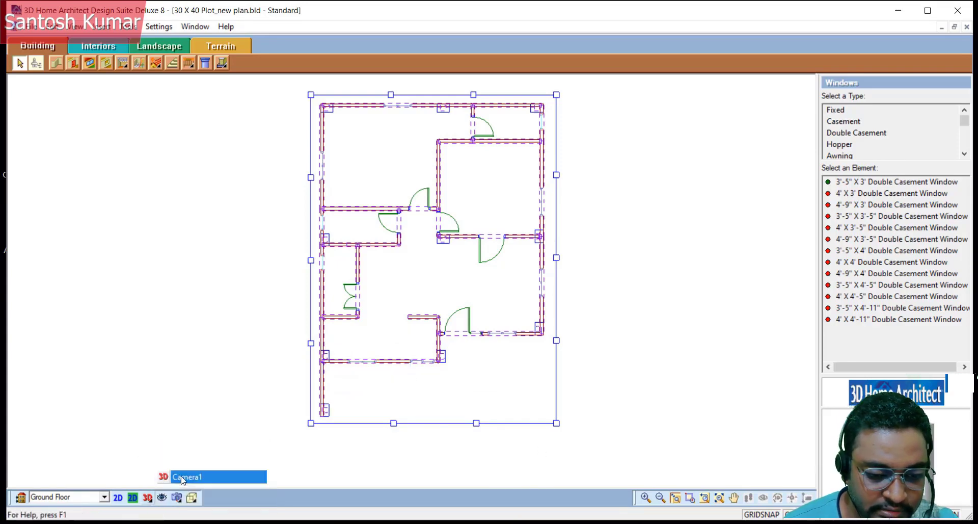
left_click(792, 498)
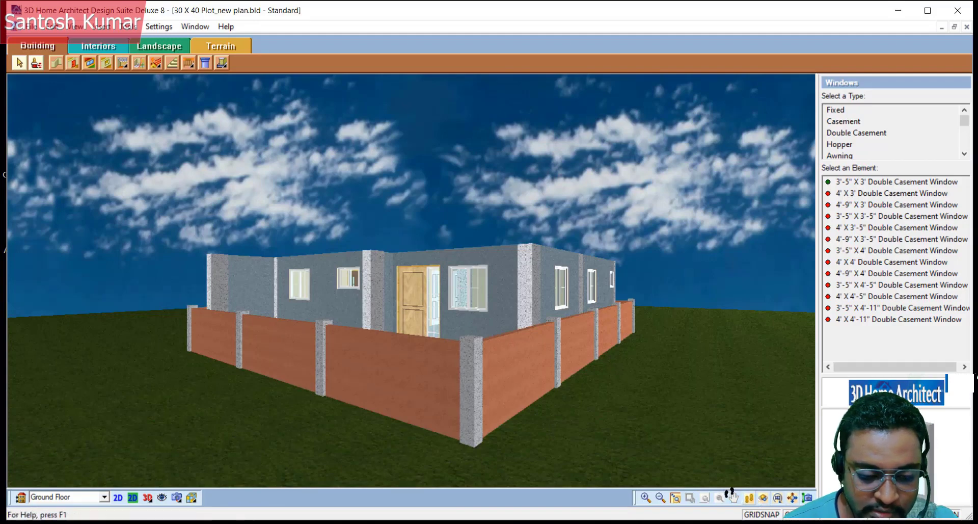
left_click_drag(510, 469, 436, 293)
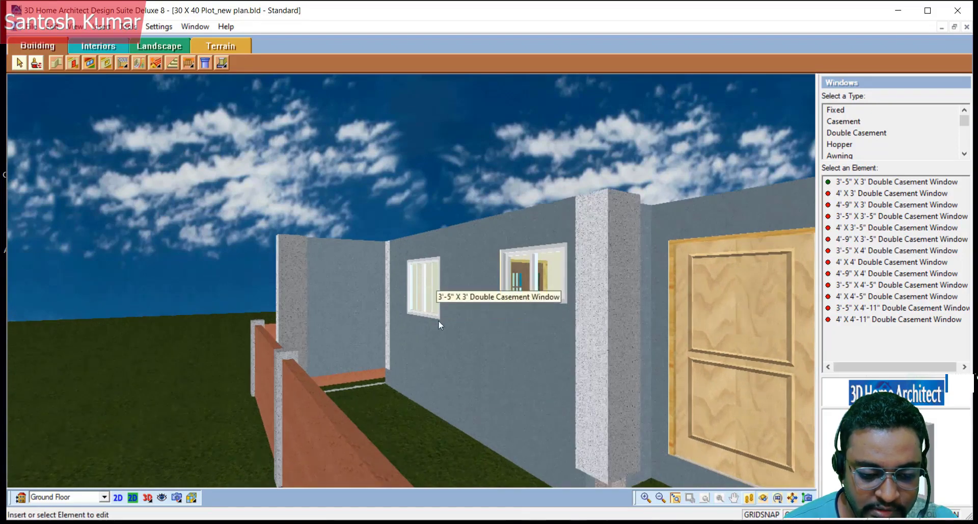
Elevate the new 3'-5" X 3' double casement window with a distance of 5
left_click(420, 303)
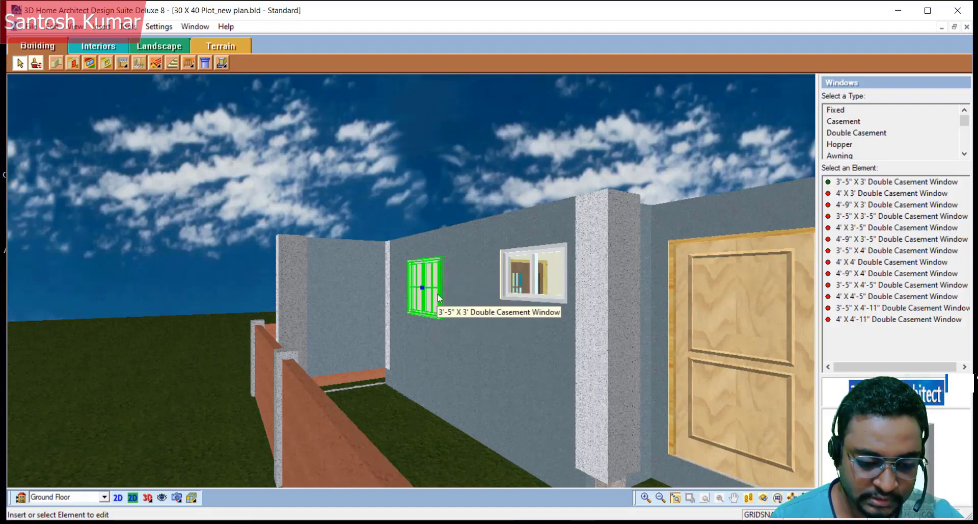
right_click(431, 288)
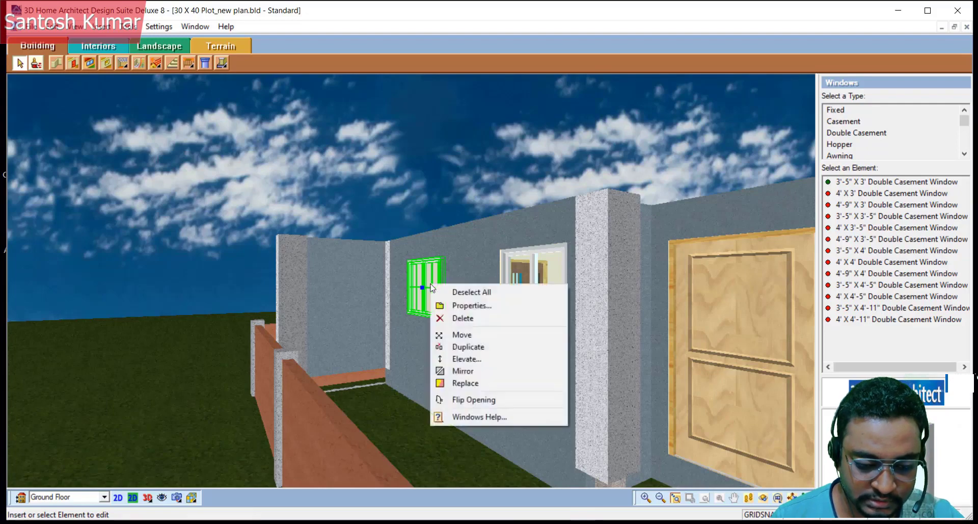
left_click(467, 358)
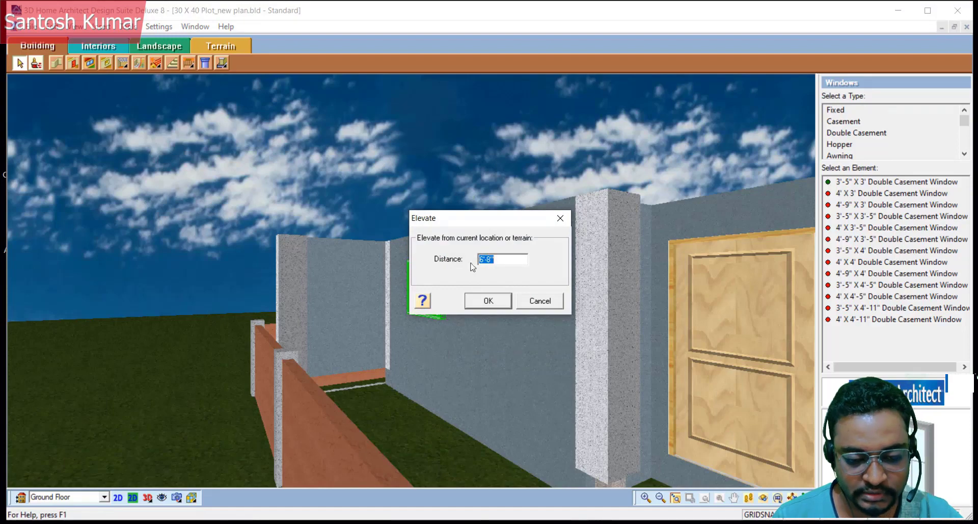
type("5")
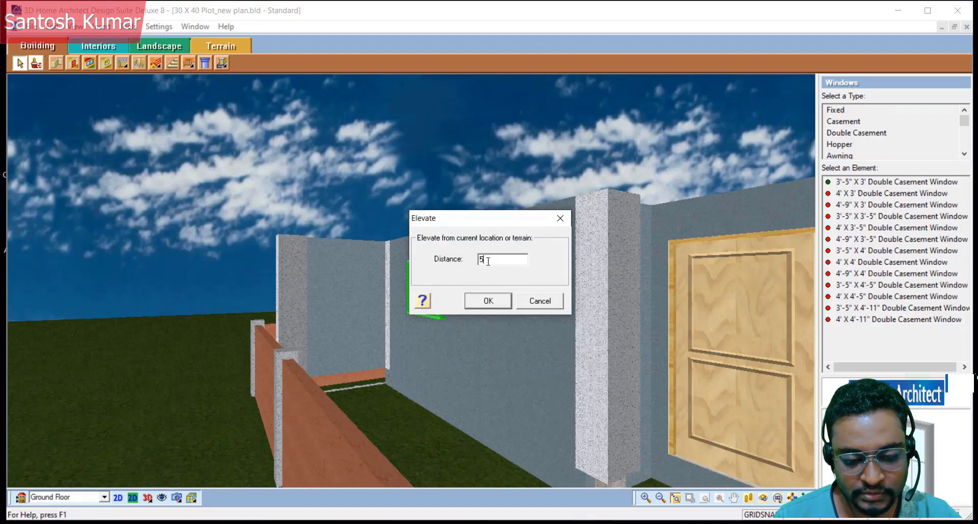
left_click(488, 301)
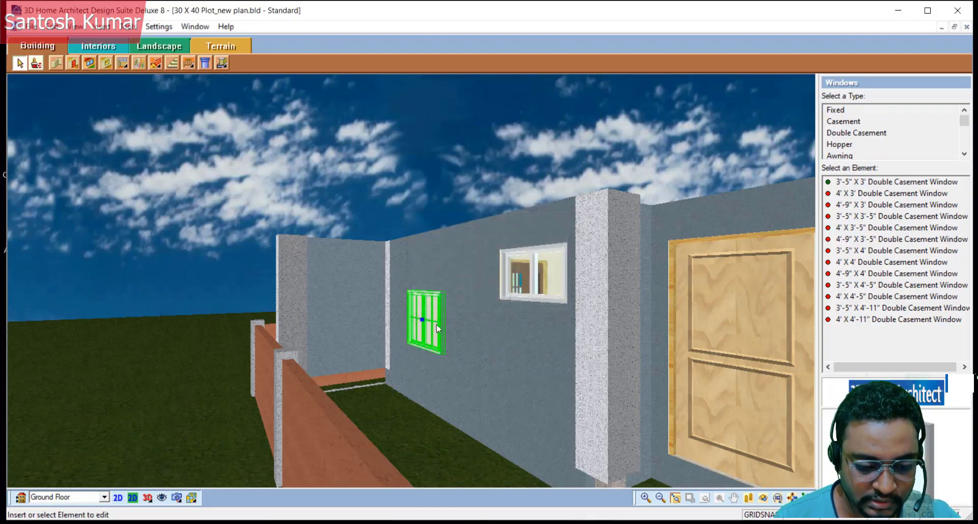
Examine the editing options, such as Flip Opening, for the new casement window and the solid wood front door
right_click(429, 314)
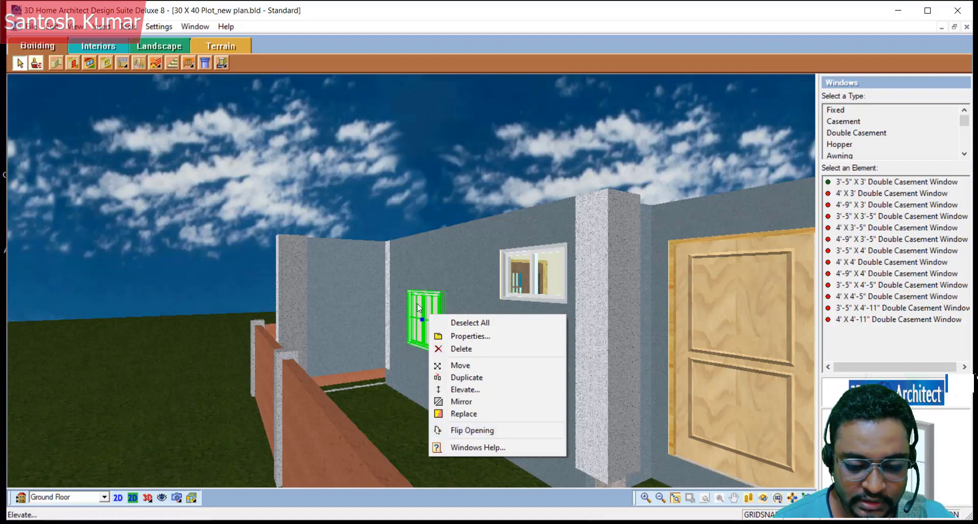
left_click(752, 310)
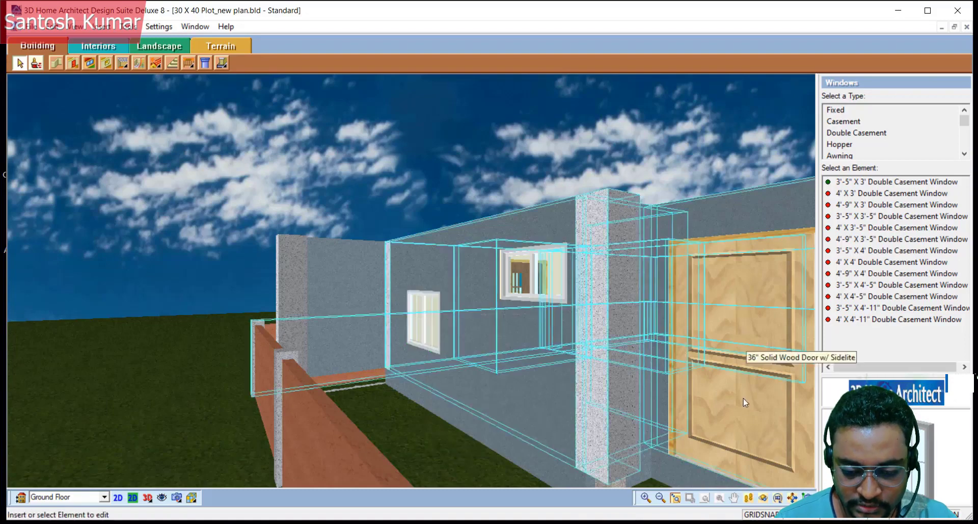
left_click(727, 414)
right_click(728, 414)
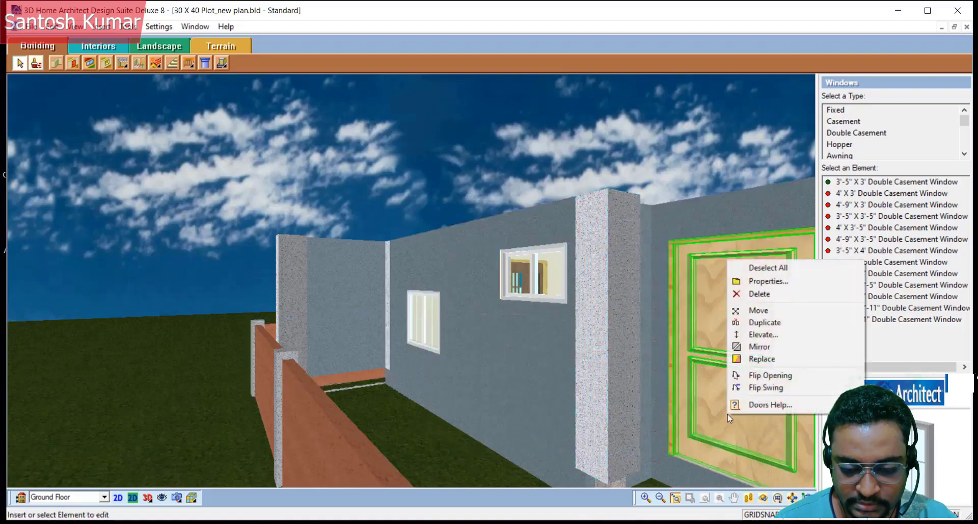
left_click(748, 380)
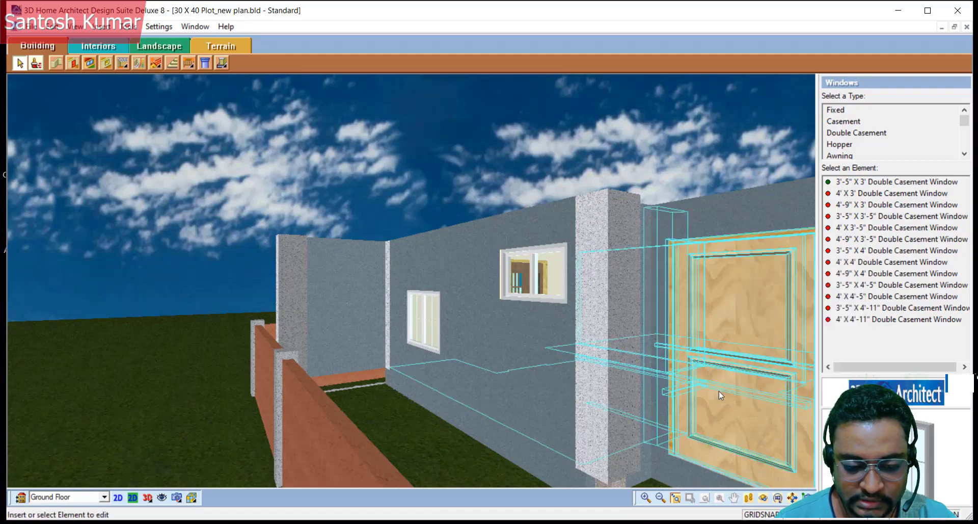
Return to the 2D plan and start inserting an opening, allowing the hidden opening elements to be turned on
left_click(521, 127)
key("F2")
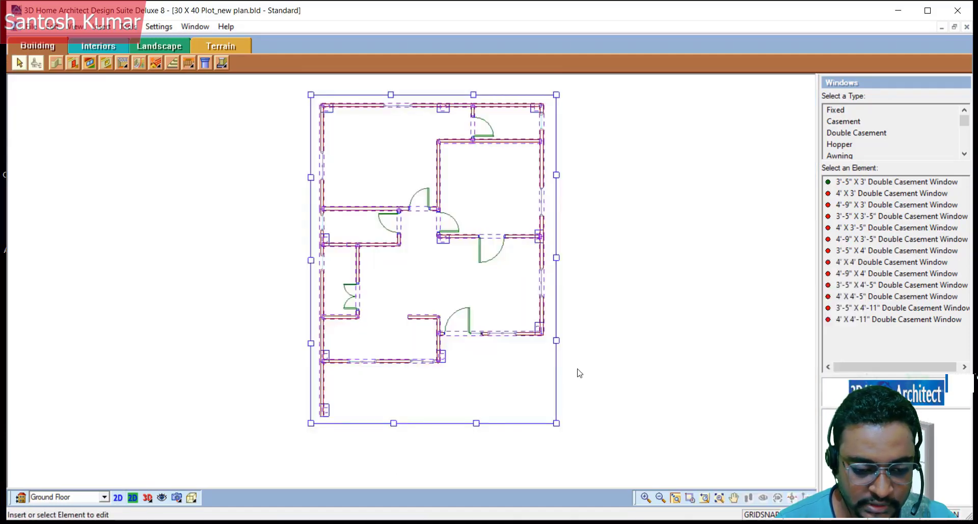
left_click(106, 66)
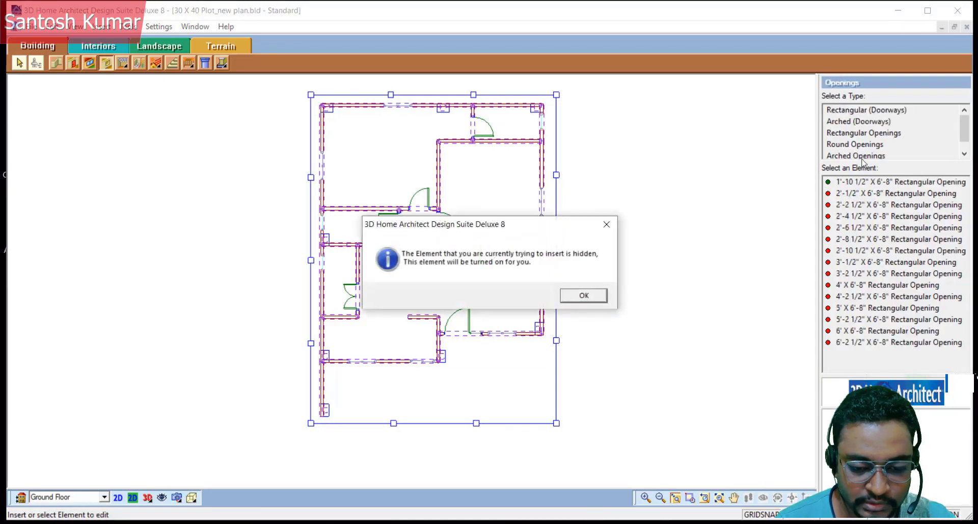
left_click(594, 298)
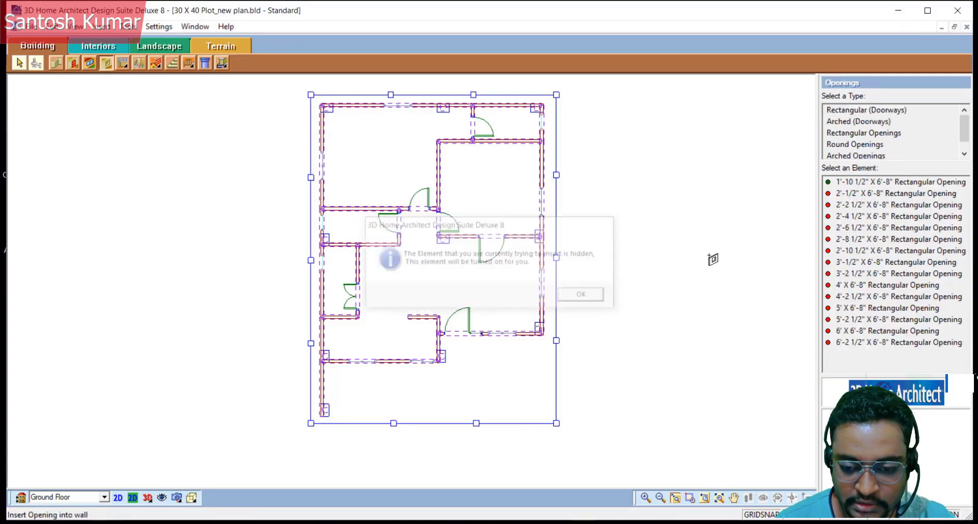
Compare the rectangular, arched and round opening types, and insert a 3' Arched top Doorway in the small room's lower wall, about 5' from its left end
left_click(849, 112)
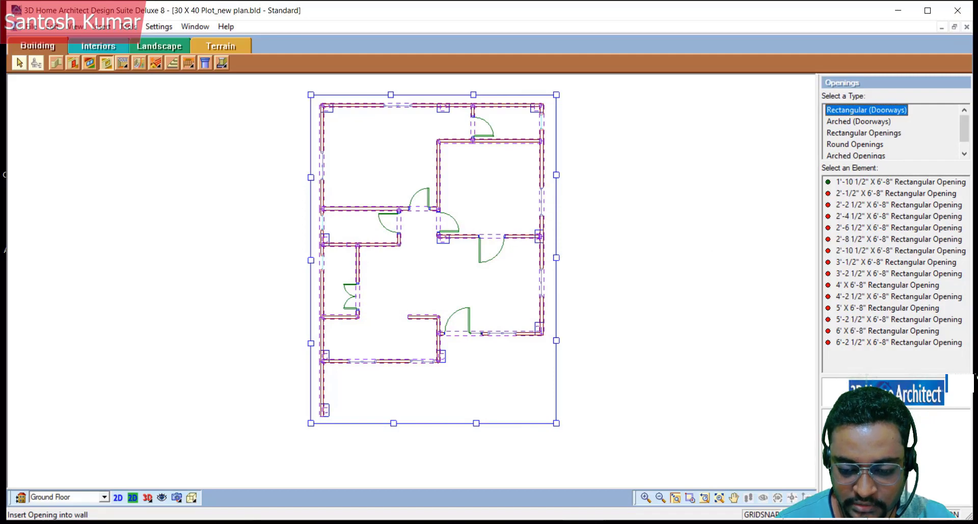
left_click(861, 123)
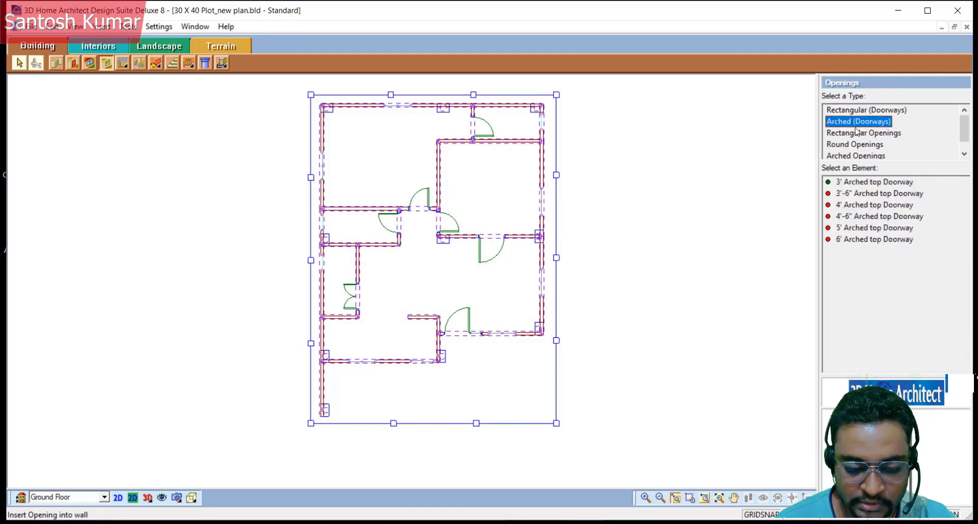
left_click(857, 133)
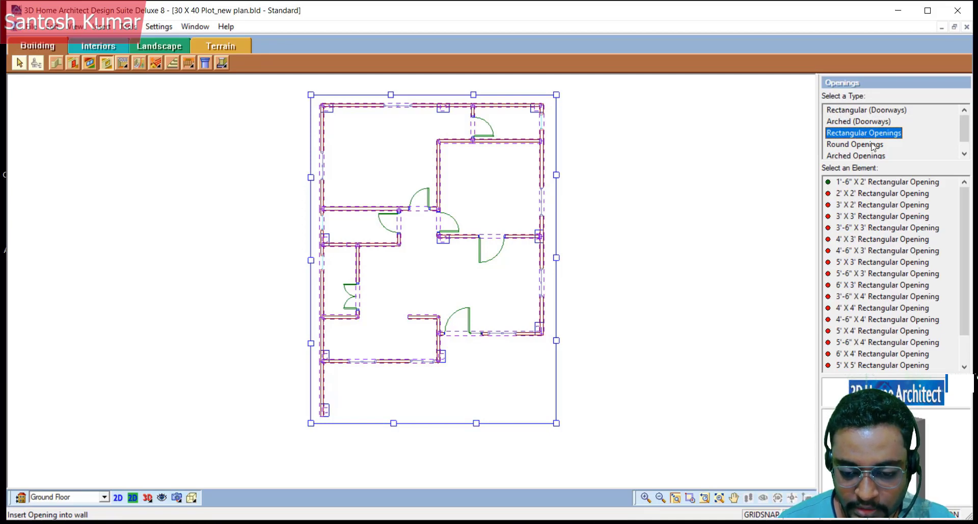
left_click(873, 146)
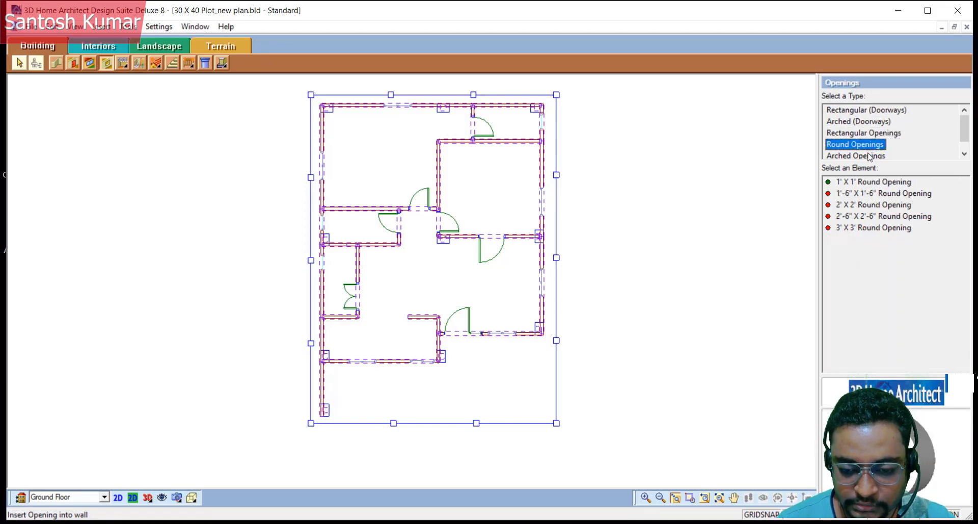
left_click(867, 136)
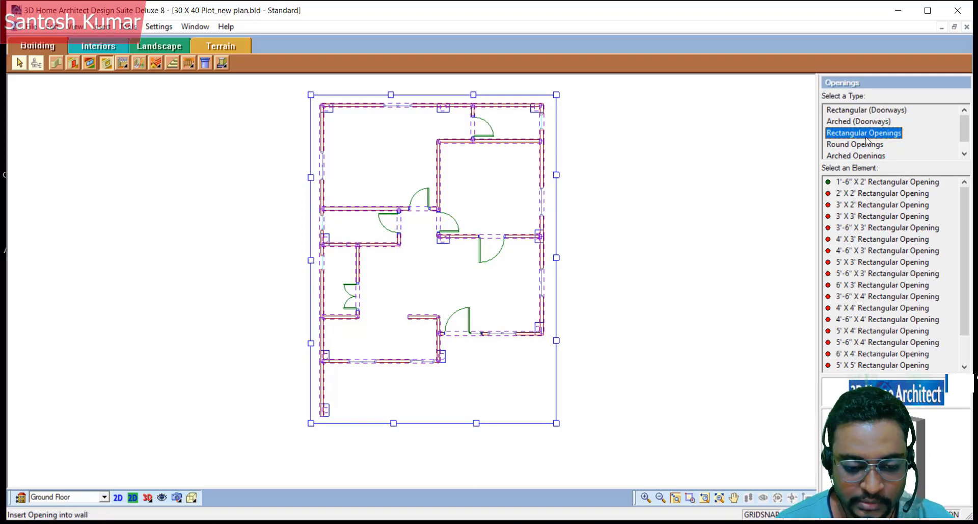
left_click(858, 111)
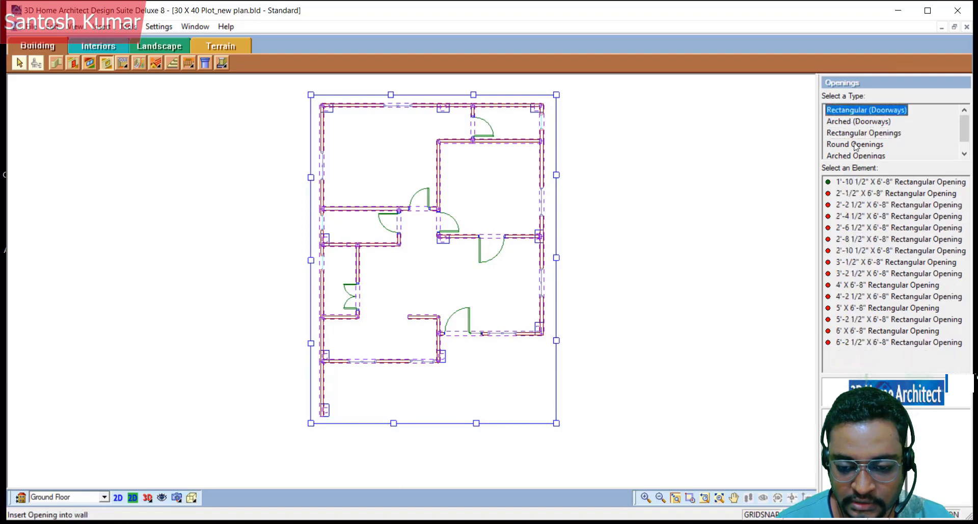
left_click(859, 122)
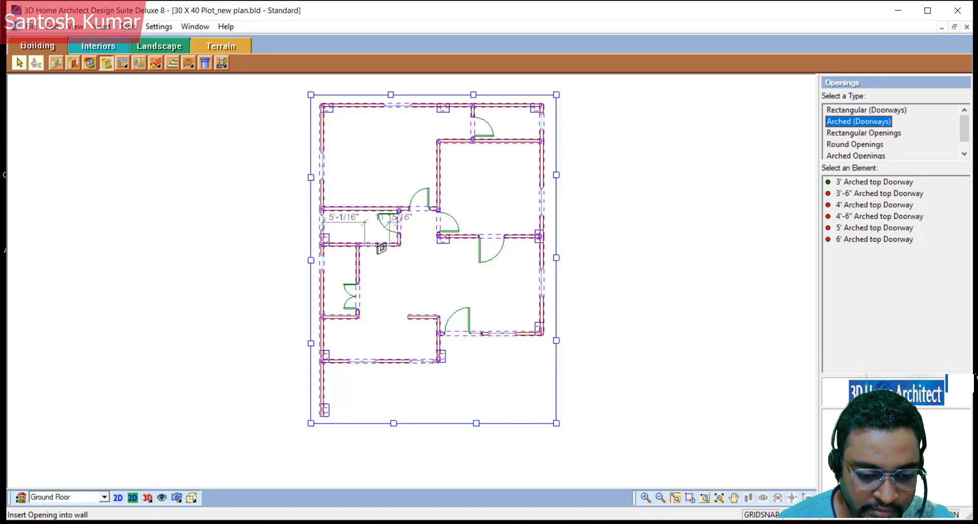
left_click(381, 248)
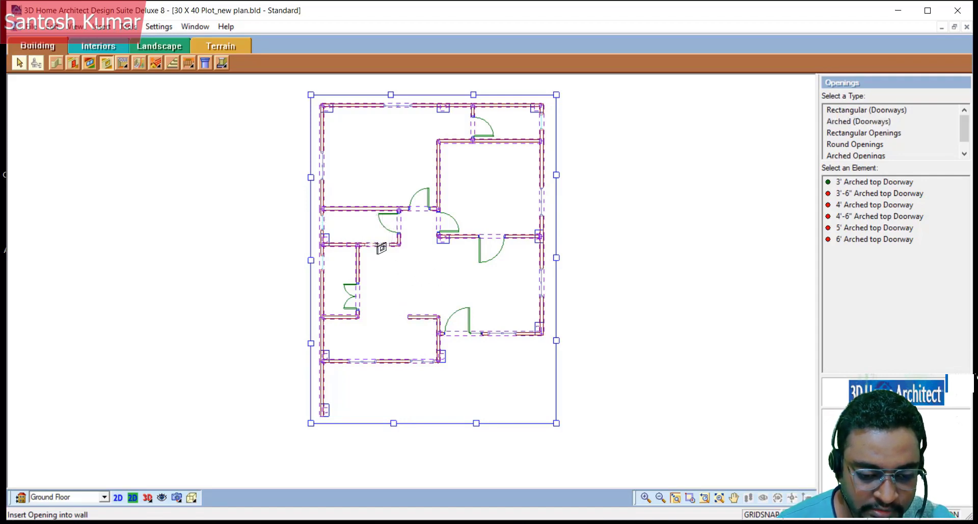
Show the house in 3D Perspective and walk inside to examine the new arched doorway beside the French doors
left_click(150, 498)
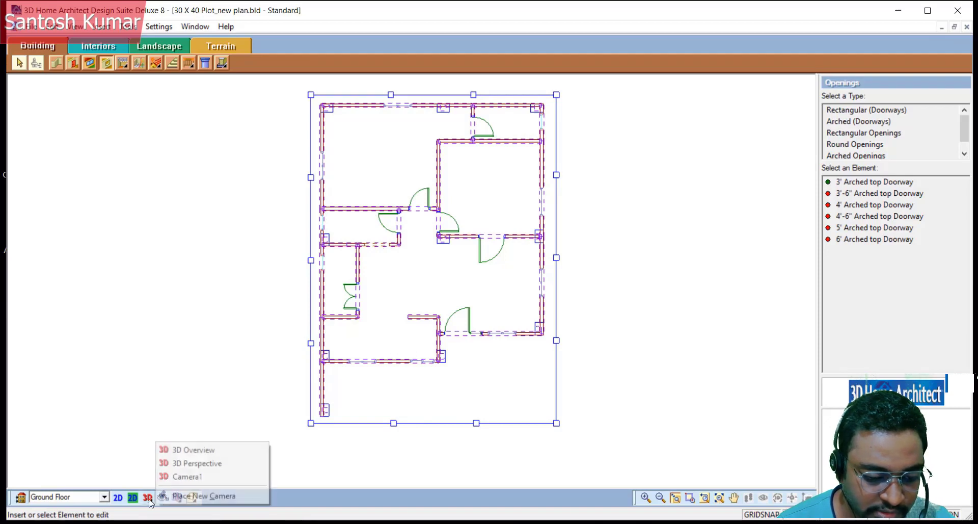
left_click(199, 462)
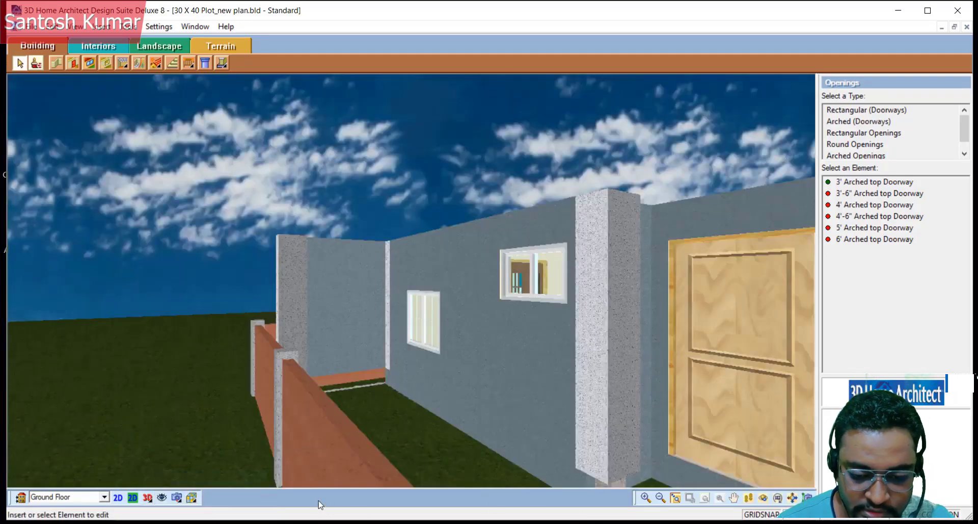
left_click(713, 502)
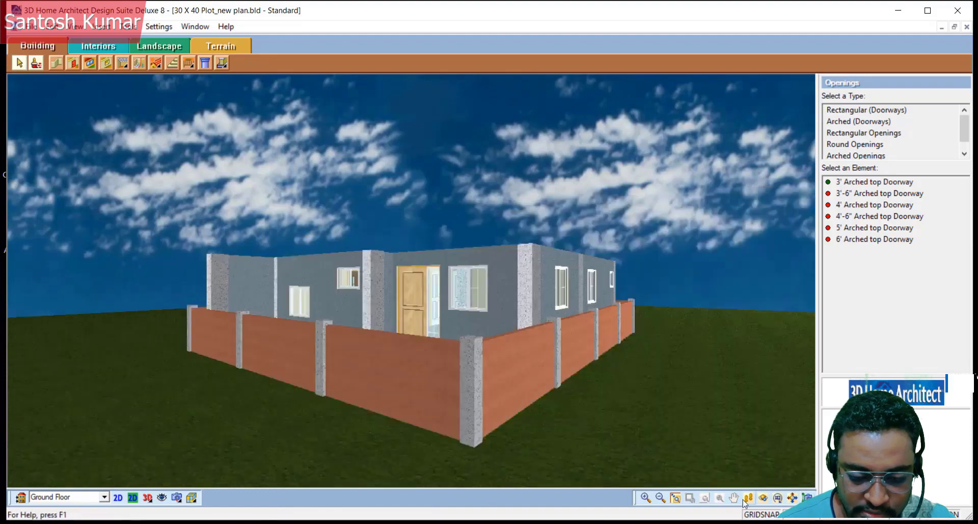
left_click_drag(497, 469, 384, 344)
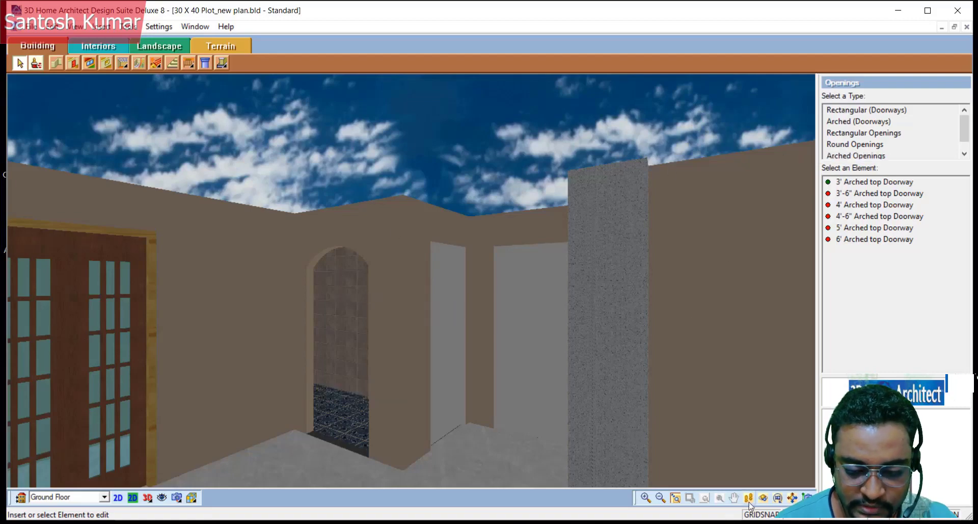
left_click_drag(460, 279, 332, 429)
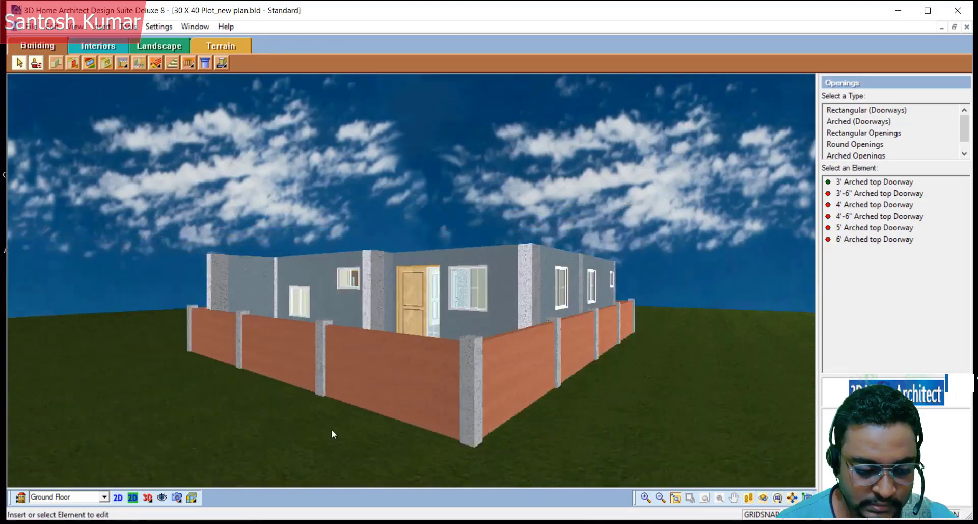
Select the narrow, lower window on the outside wall beyond the column beside the front entrance
left_click(118, 496)
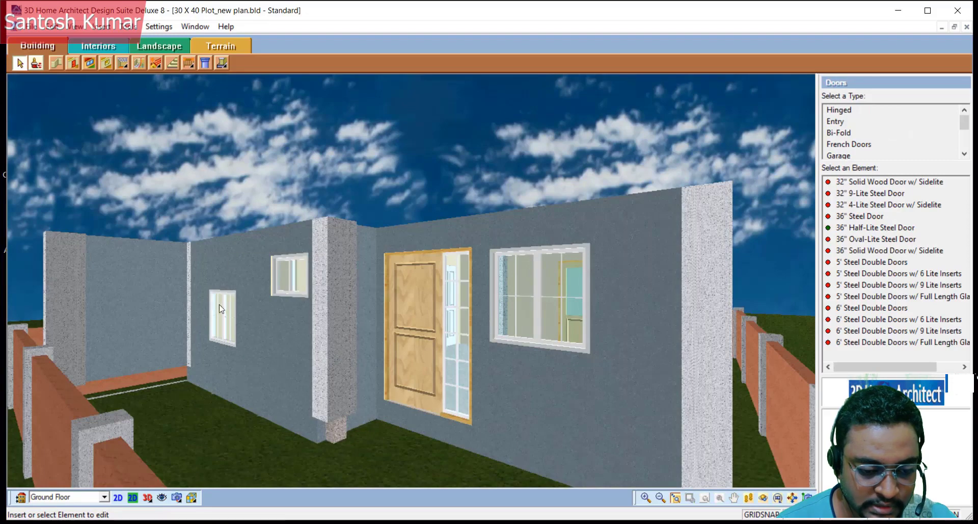
left_click(219, 305)
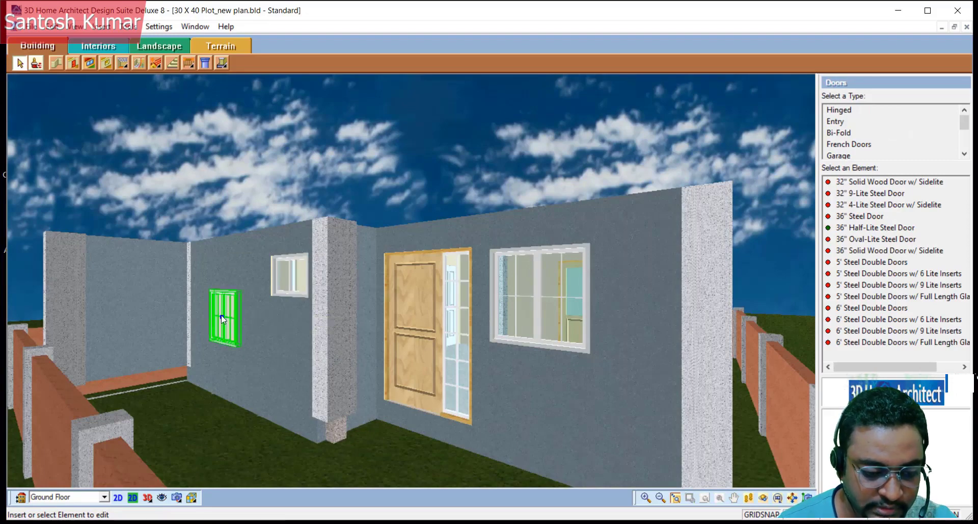